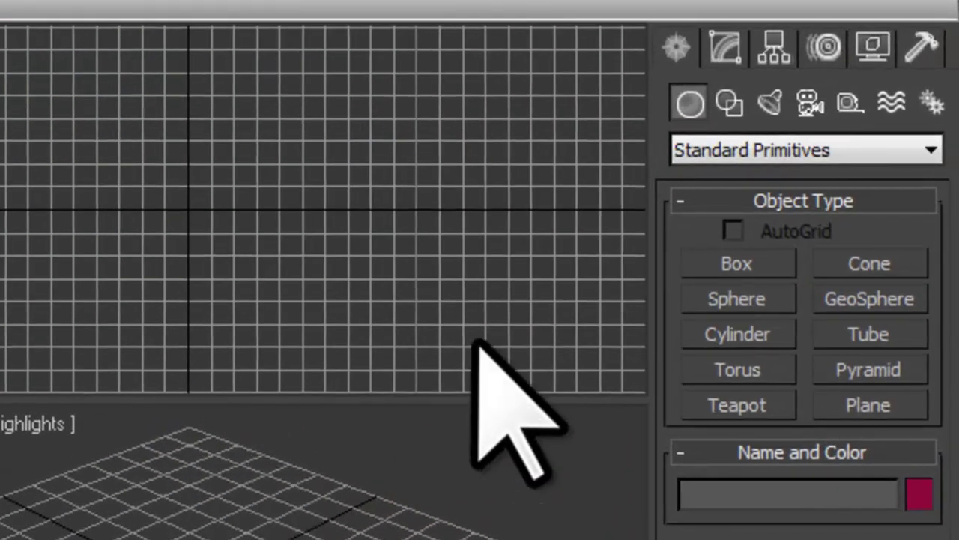
# Step: Create a box near the centre of the Top viewport, about 34.7 long, 38.4 wide and 22.9 high
pyautogui.click(708, 263)
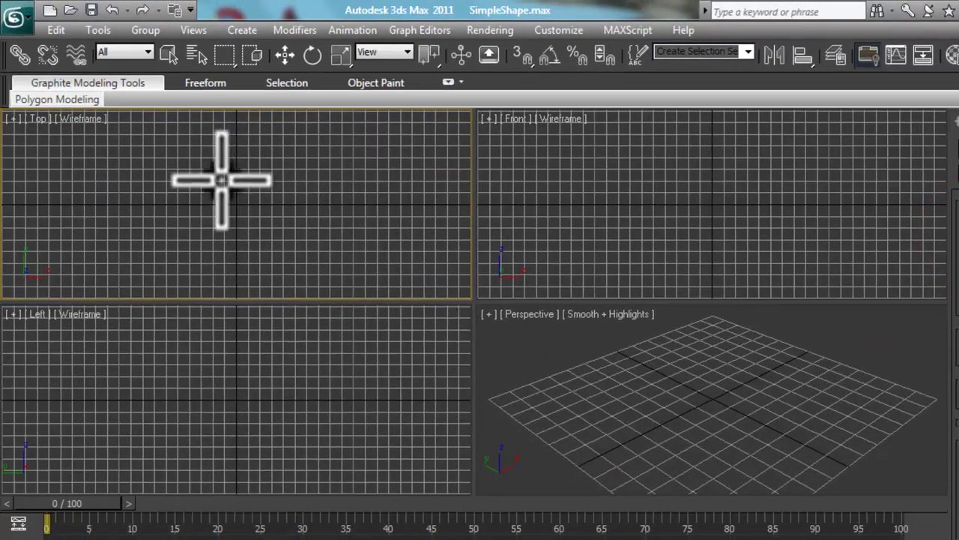
pyautogui.moveTo(211, 160); pyautogui.dragTo(265, 219)
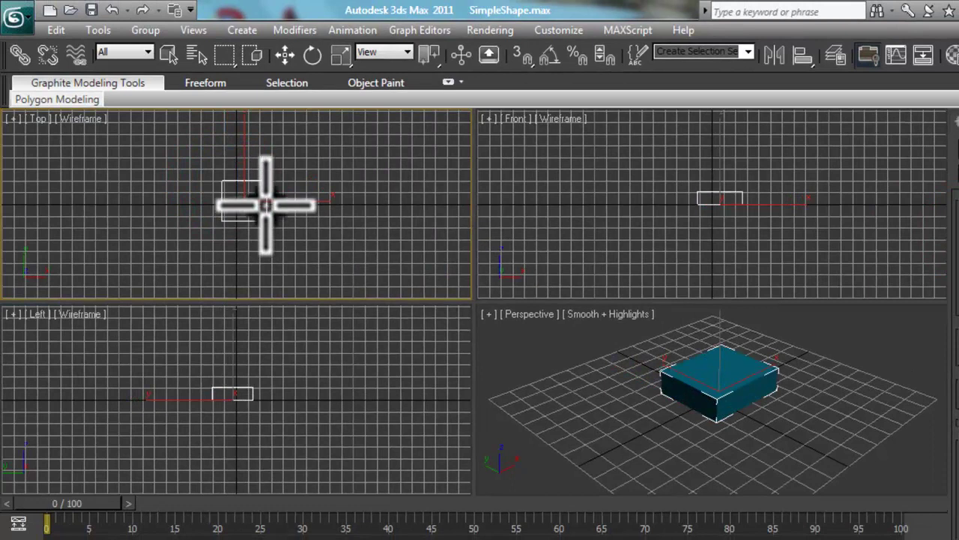
pyautogui.click(264, 193)
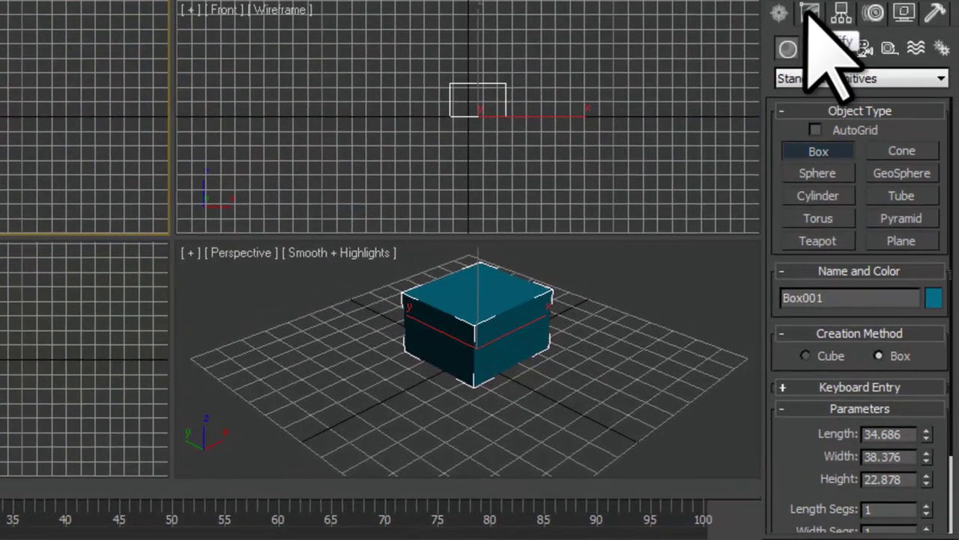
# Step: Set the box's length, width and height to 1.0 each
pyautogui.click(910, 74)
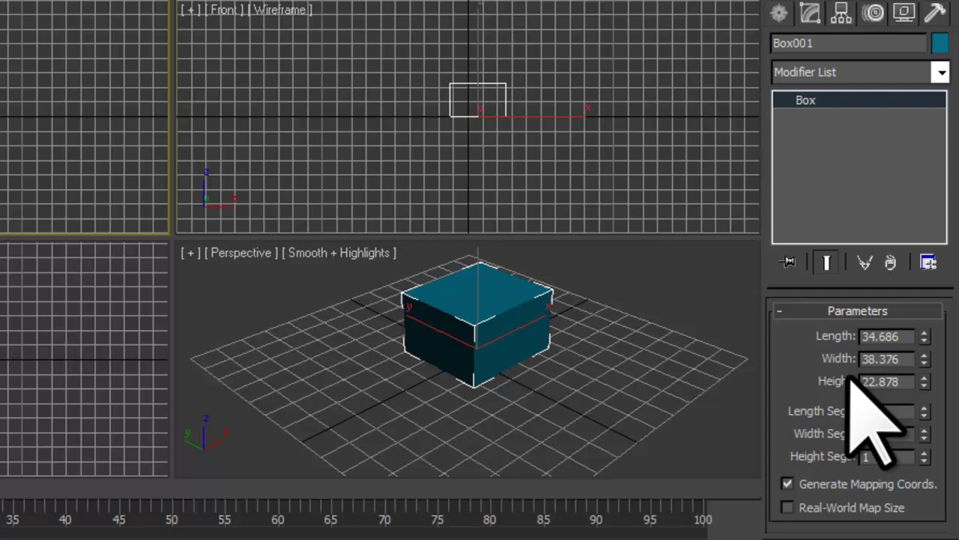
pyautogui.click(882, 337)
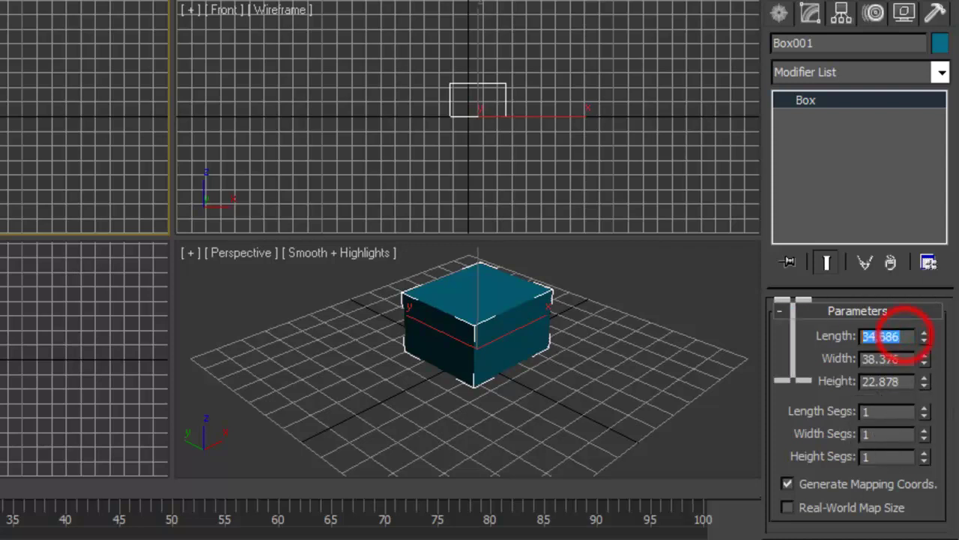
pyautogui.write('1')
pyautogui.click(900, 358)
pyautogui.write('1')
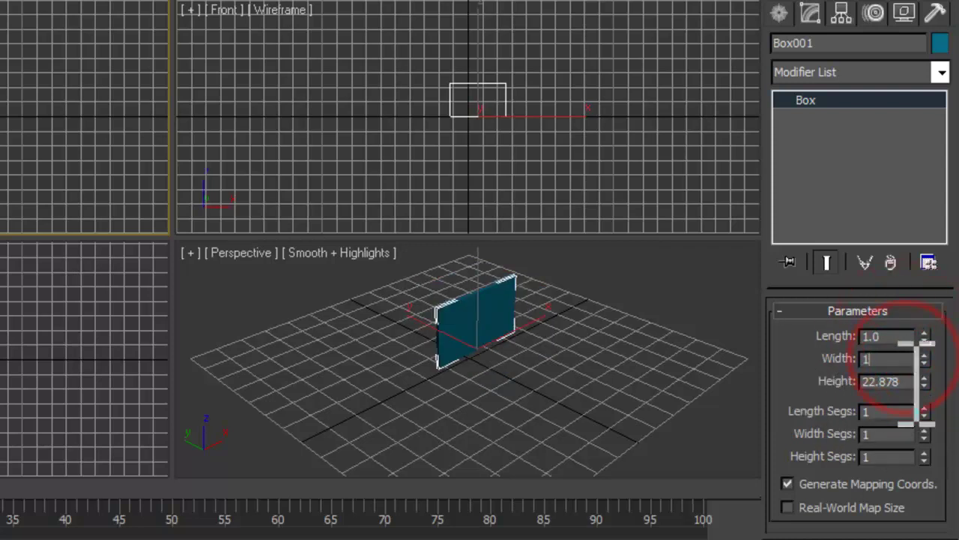
pyautogui.click(900, 380)
pyautogui.write('1')
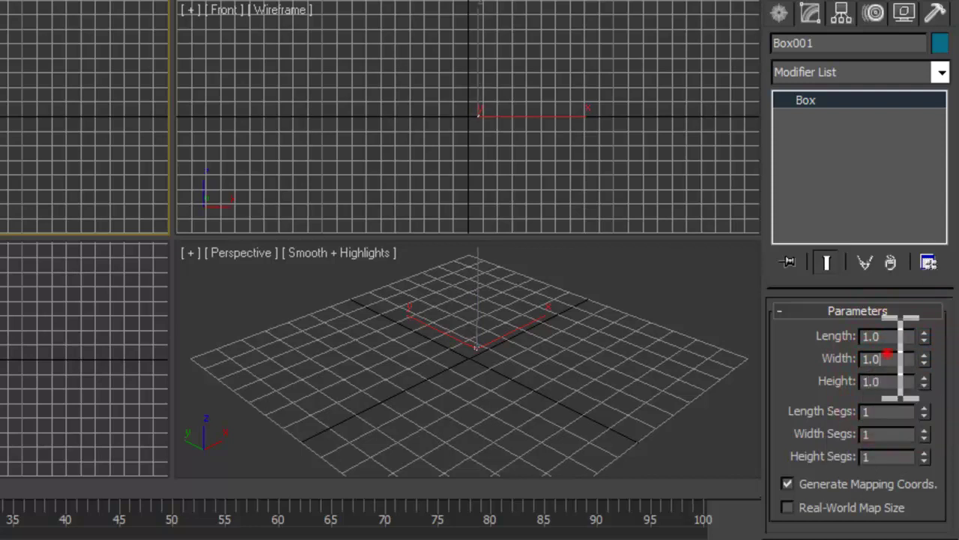
pyautogui.click(892, 357)
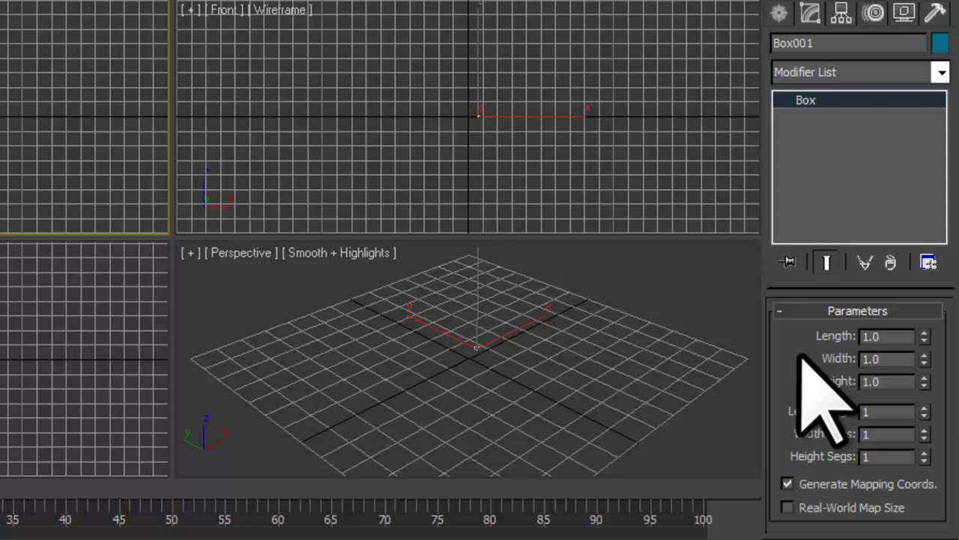
# Step: Rename the box as SimpleShape
pyautogui.click(862, 43)
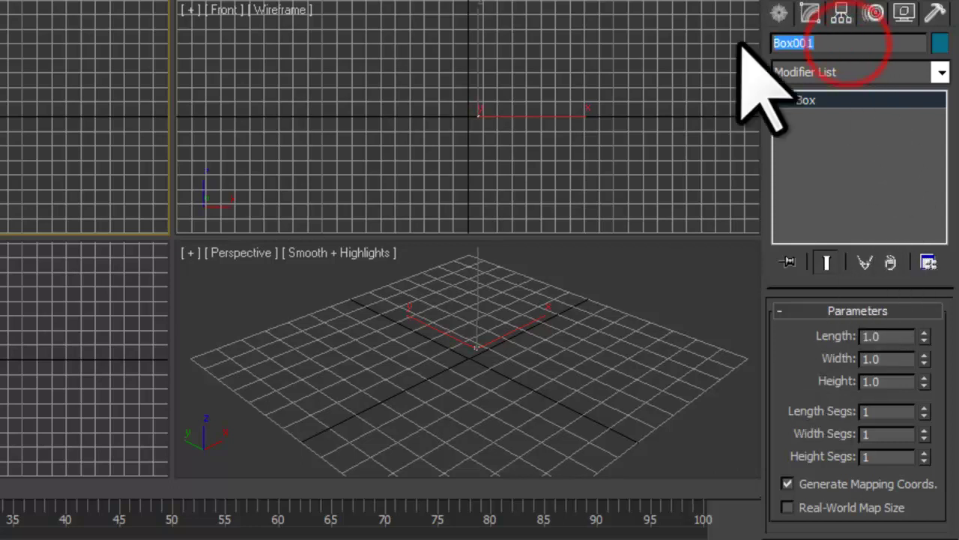
pyautogui.write('Simp')
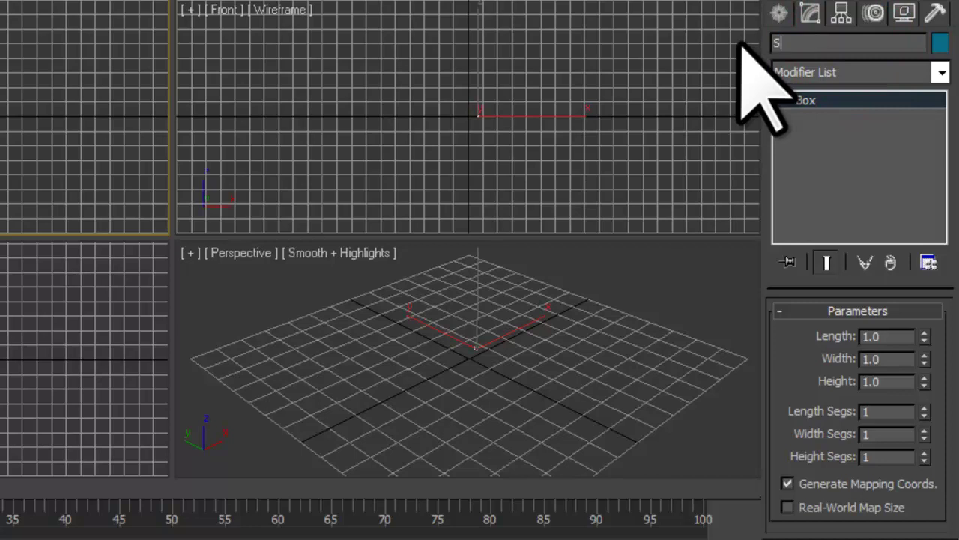
pyautogui.write('leShape')
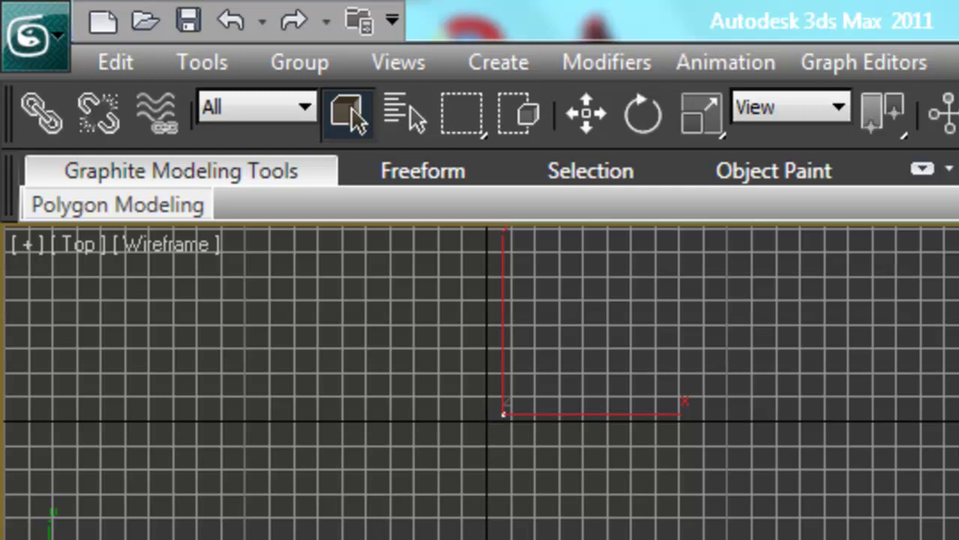
# Step: Move SimpleShape to the world origin by setting its absolute X, Y and Z position to 0
pyautogui.click(587, 111)
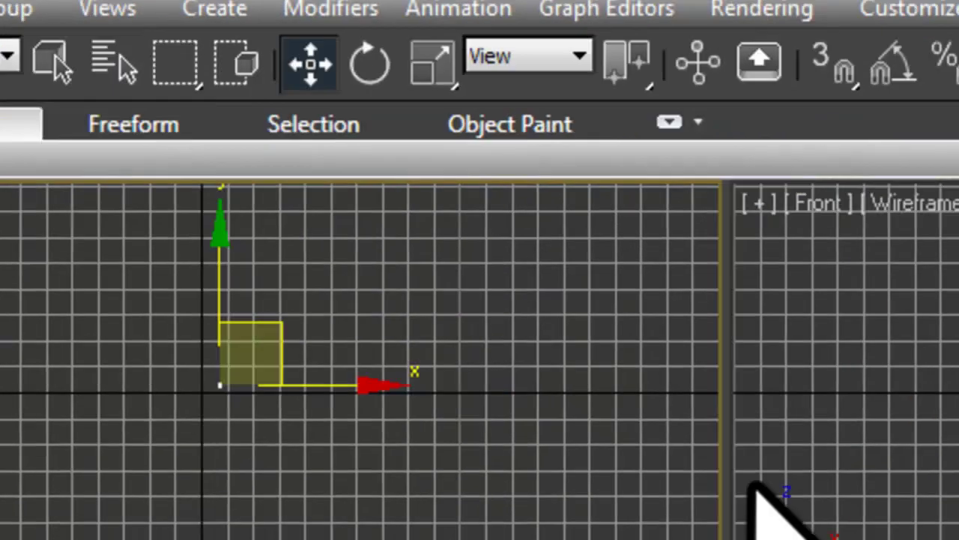
pyautogui.press('F12')
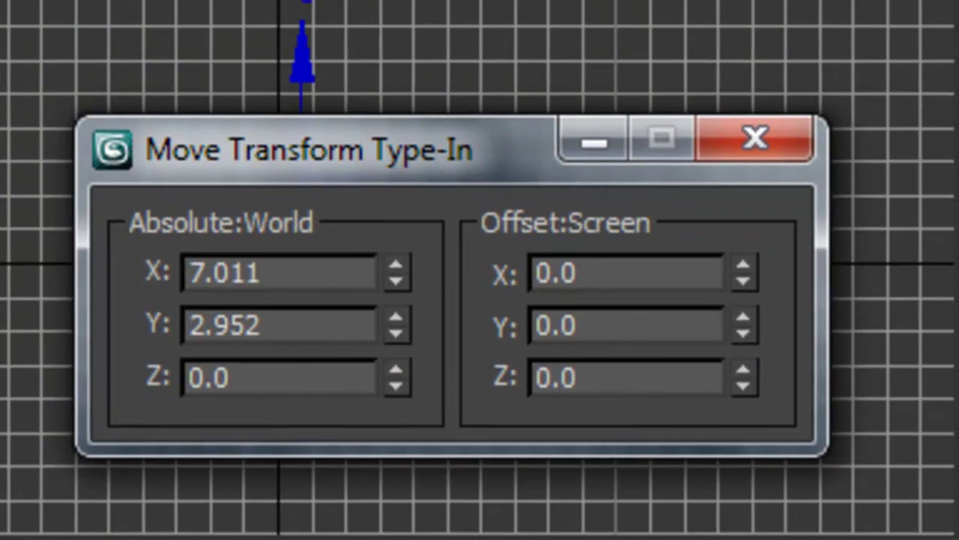
pyautogui.doubleClick(315, 273)
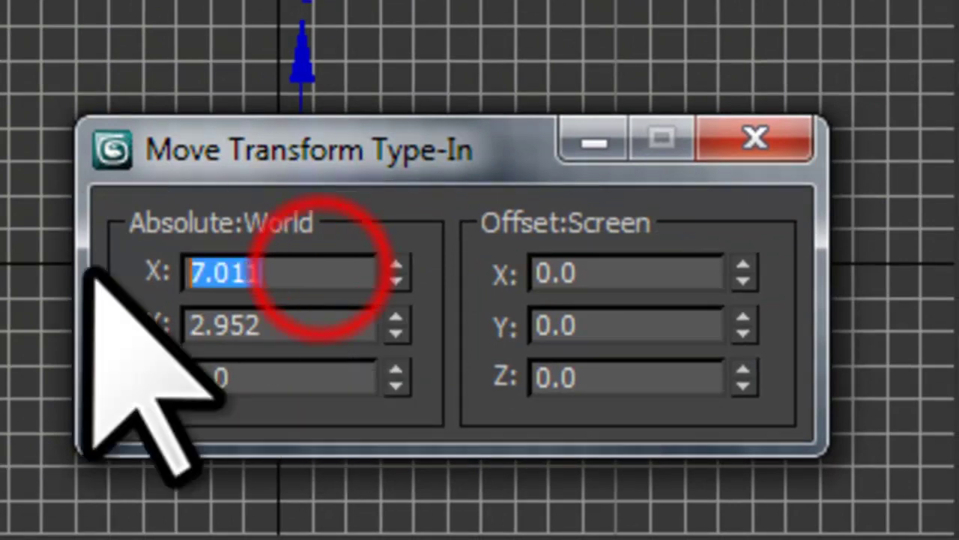
pyautogui.write('0')
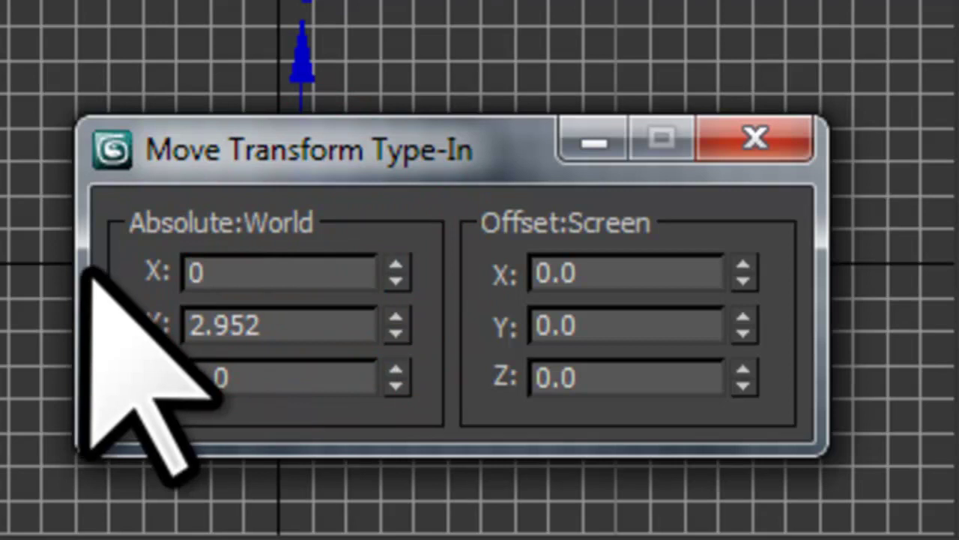
pyautogui.press('Tab')
pyautogui.write('0')
pyautogui.press('Tab')
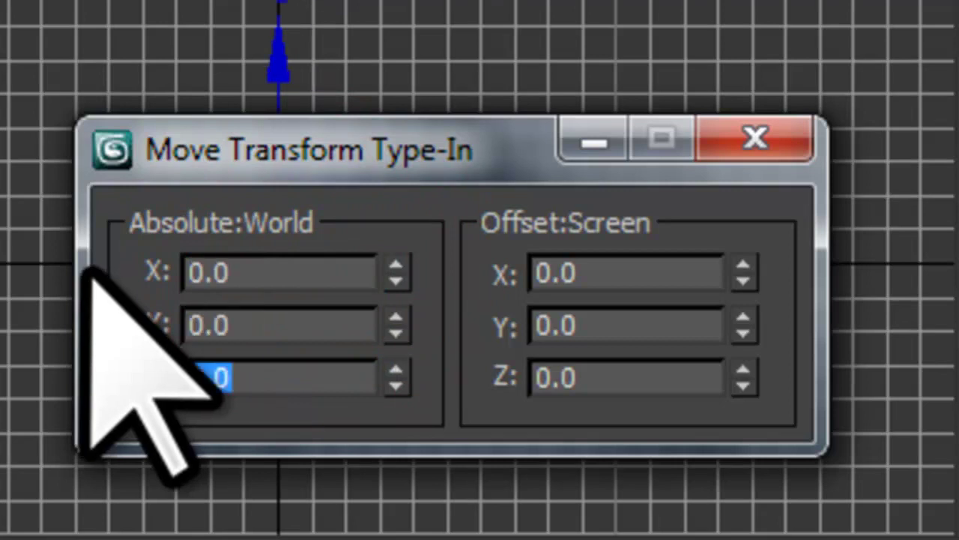
pyautogui.write('0')
pyautogui.press('Tab')
pyautogui.click(750, 137)
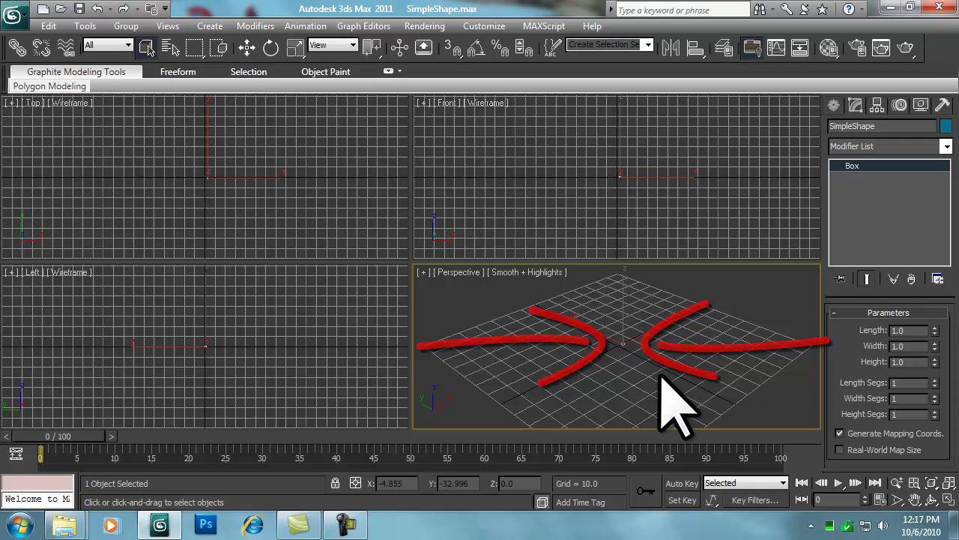
# Step: Assign the 01 - Default material to the SimpleShape cube using the Compact Material Editor
pyautogui.hotkey('shift', 'ctrl', 'z')
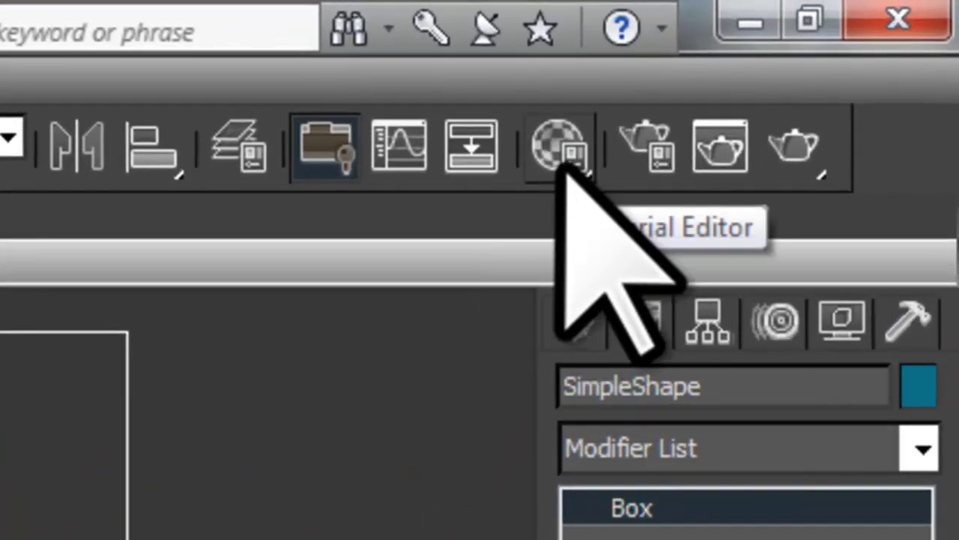
pyautogui.click(562, 150)
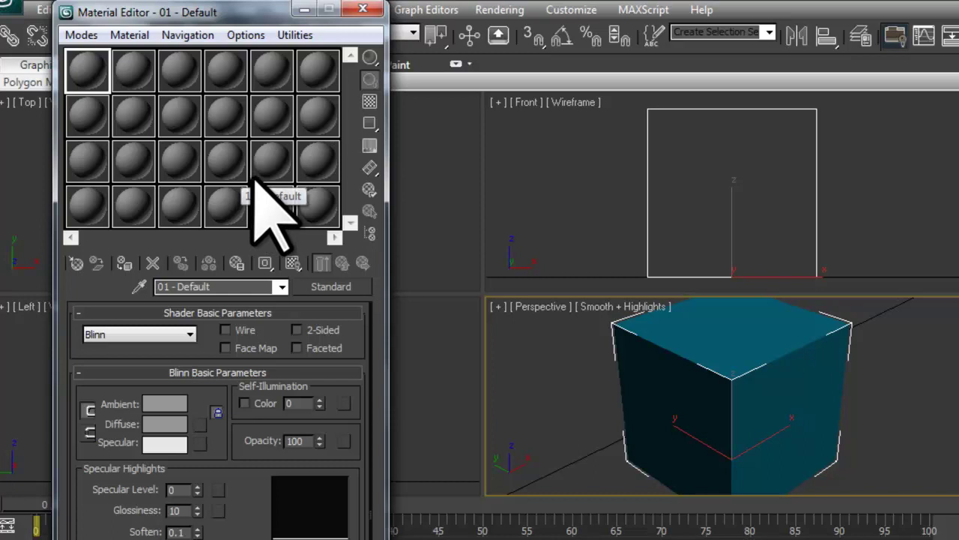
pyautogui.click(81, 35)
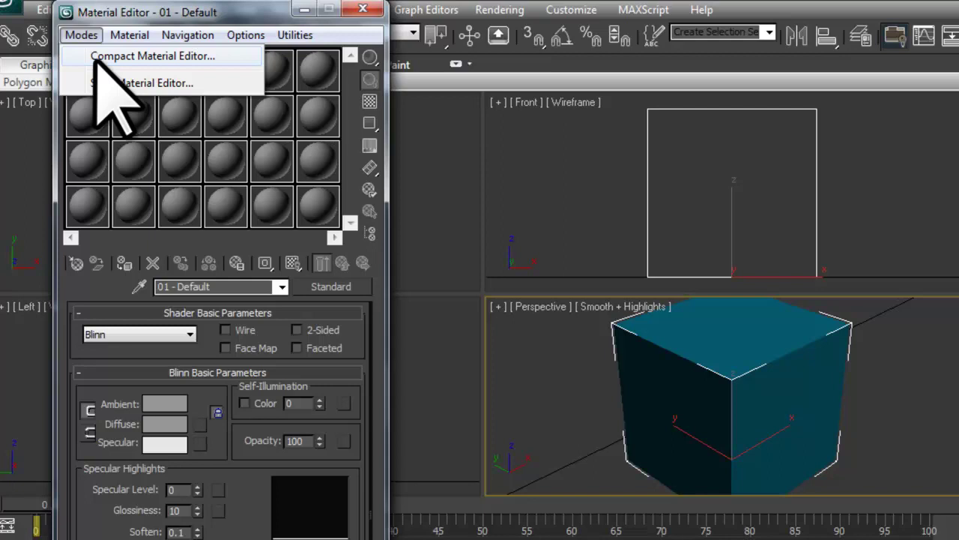
pyautogui.click(98, 57)
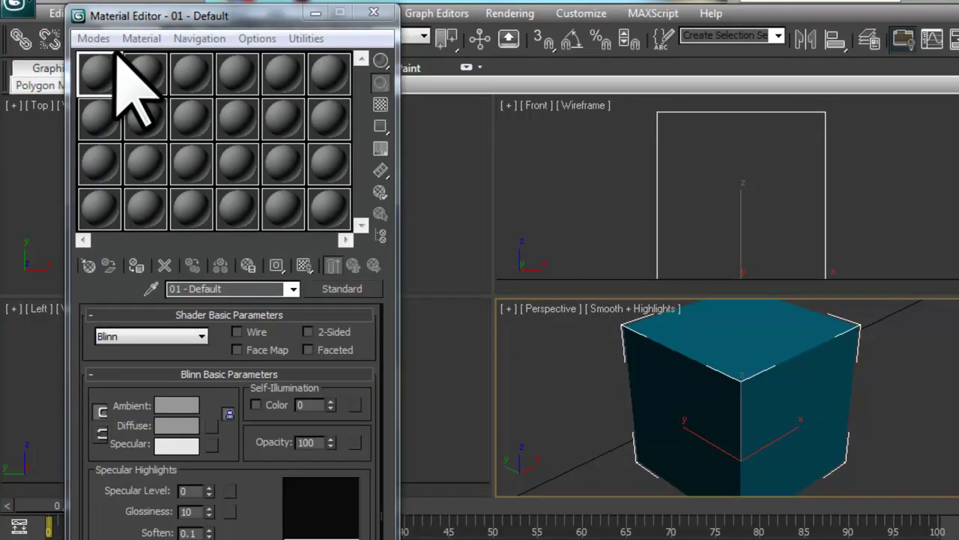
pyautogui.click(136, 266)
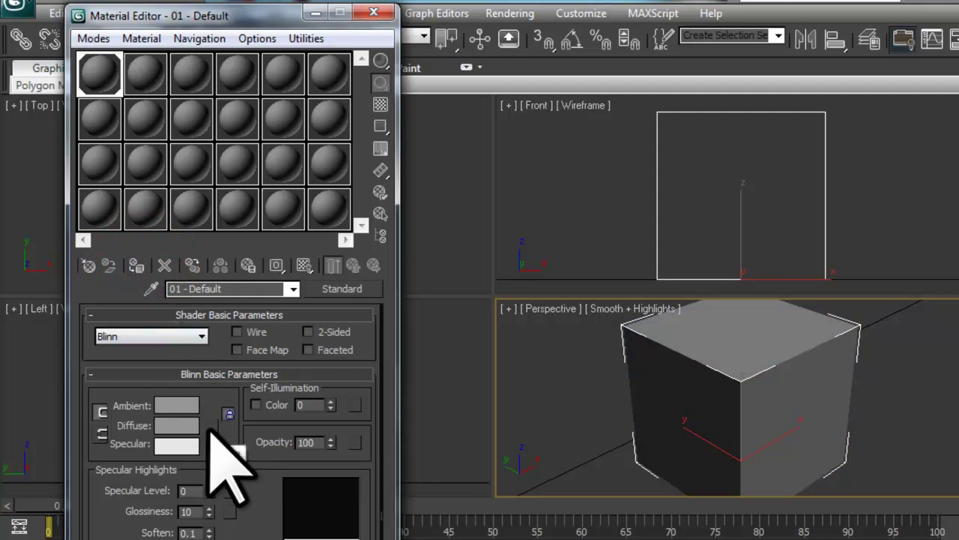
# Step: Use the SimpleShape.png bitmap as the material's diffuse map and show it on the cube in the viewport
pyautogui.click(211, 426)
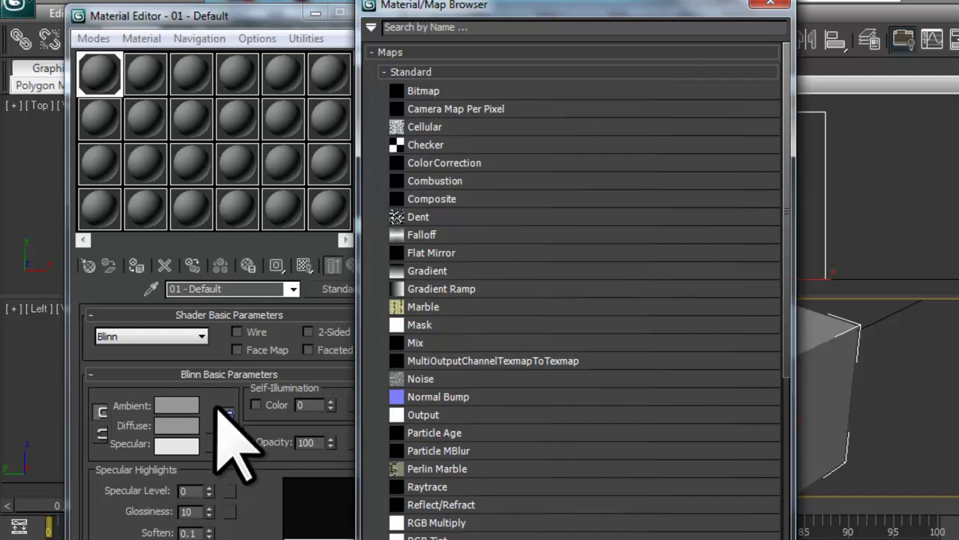
pyautogui.doubleClick(411, 90)
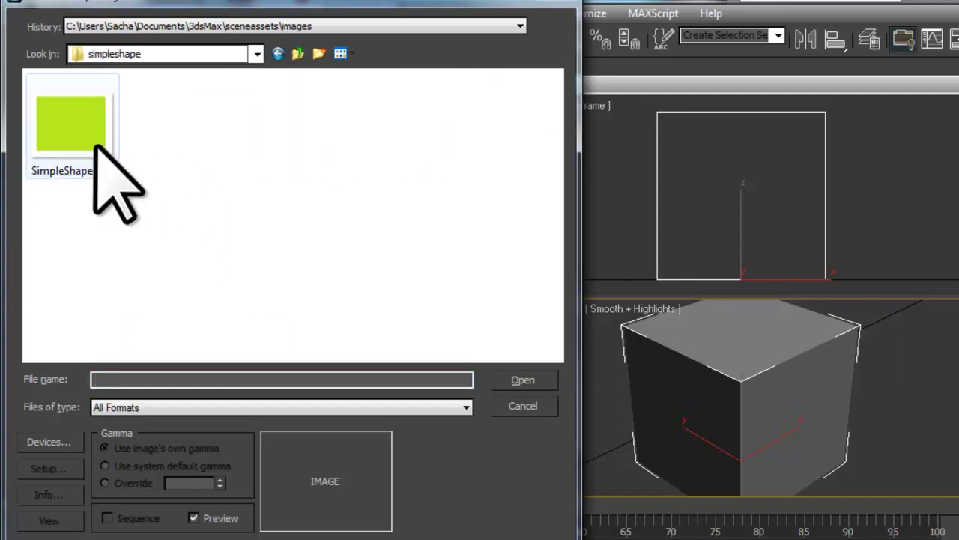
pyautogui.click(59, 138)
pyautogui.doubleClick(75, 135)
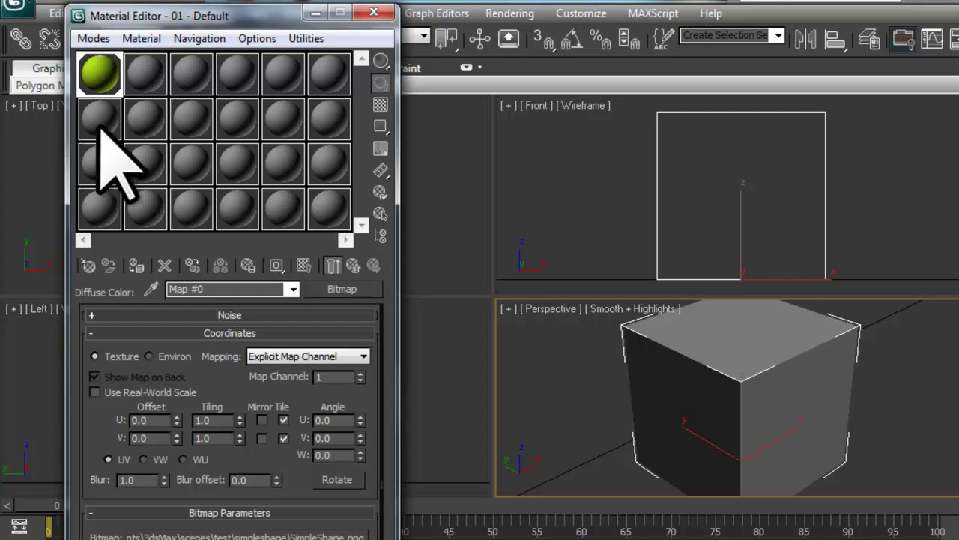
pyautogui.click(304, 266)
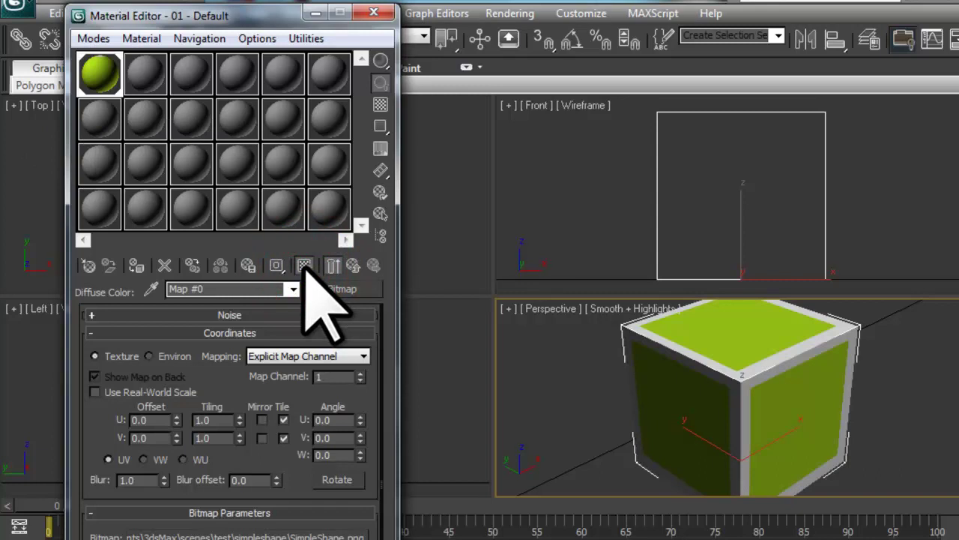
pyautogui.click(369, 12)
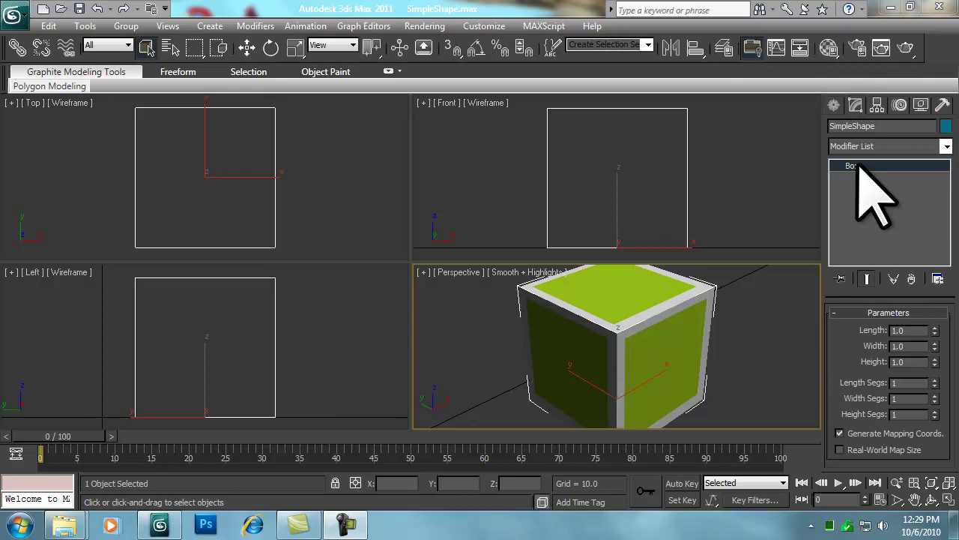
# Step: Convert the SimpleShape box to an Editable Mesh
pyautogui.rightClick(860, 166)
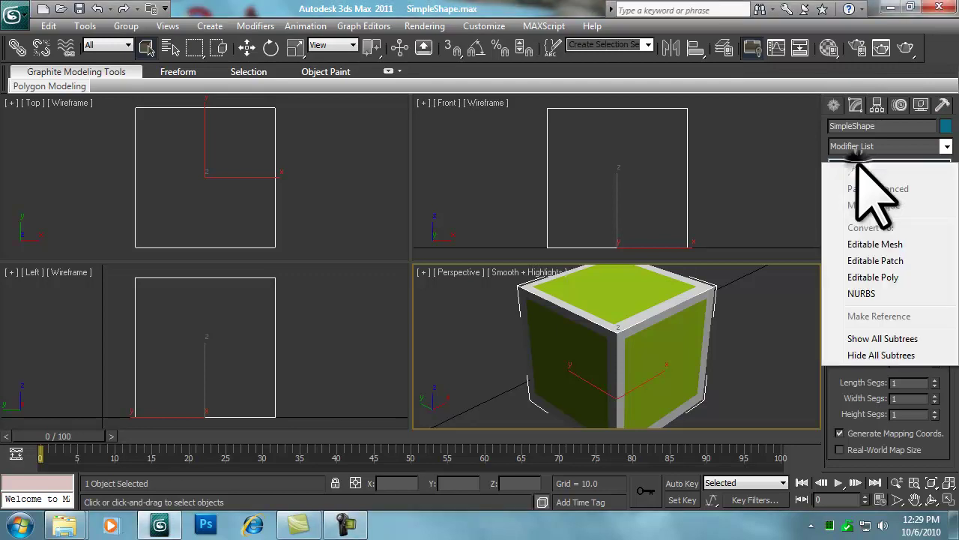
pyautogui.click(874, 245)
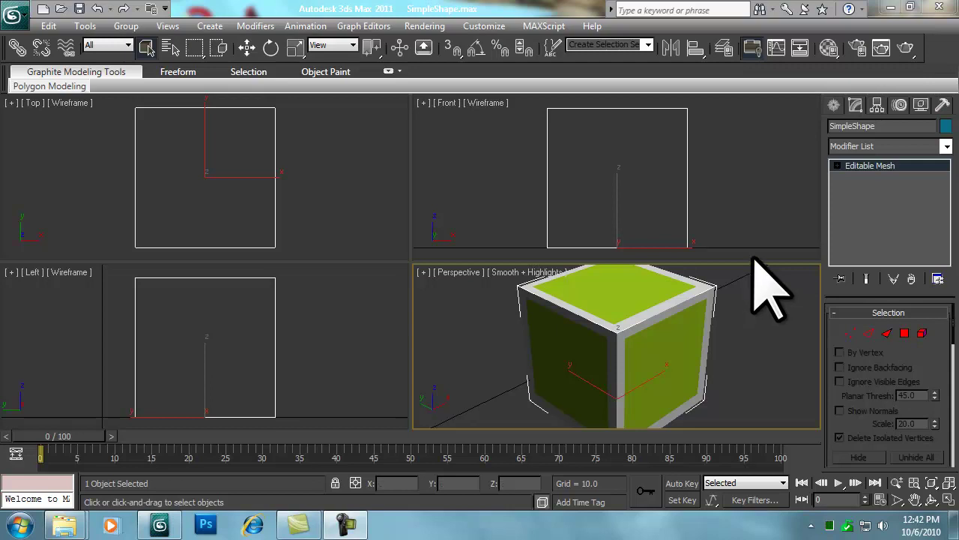
# Step: Create a second box slightly larger than the cube so it encloses it, about 1.08 long, 1.13 wide and 1.10 high
pyautogui.click(834, 105)
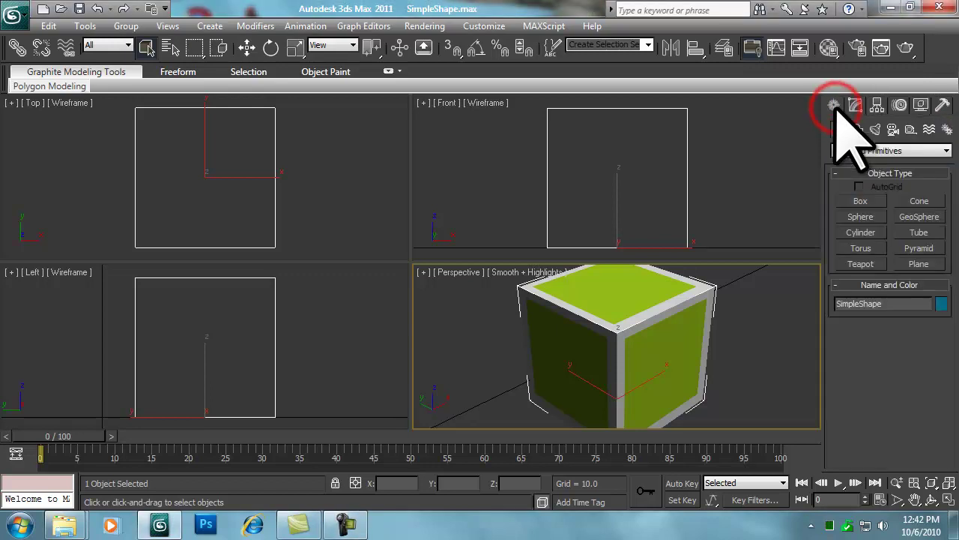
pyautogui.click(862, 203)
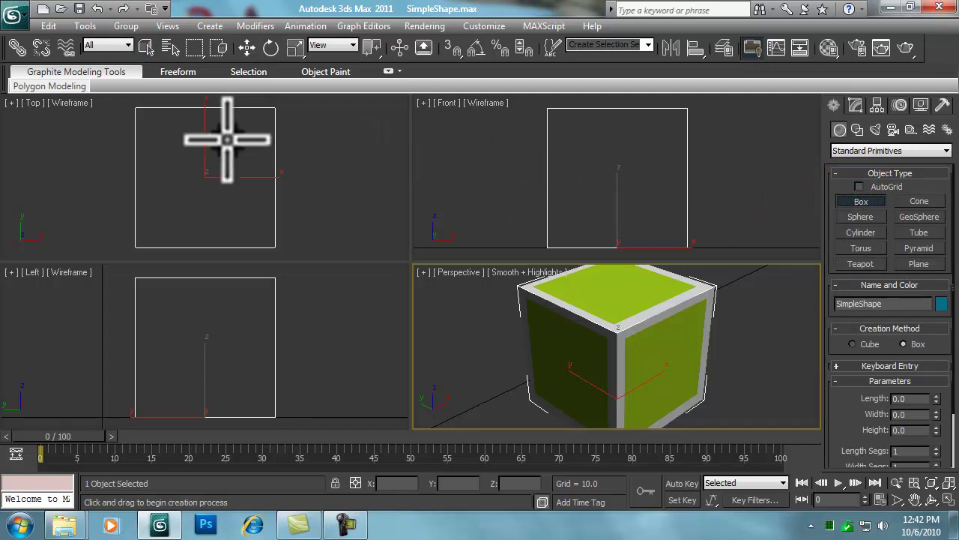
pyautogui.moveTo(126, 104); pyautogui.dragTo(284, 253)
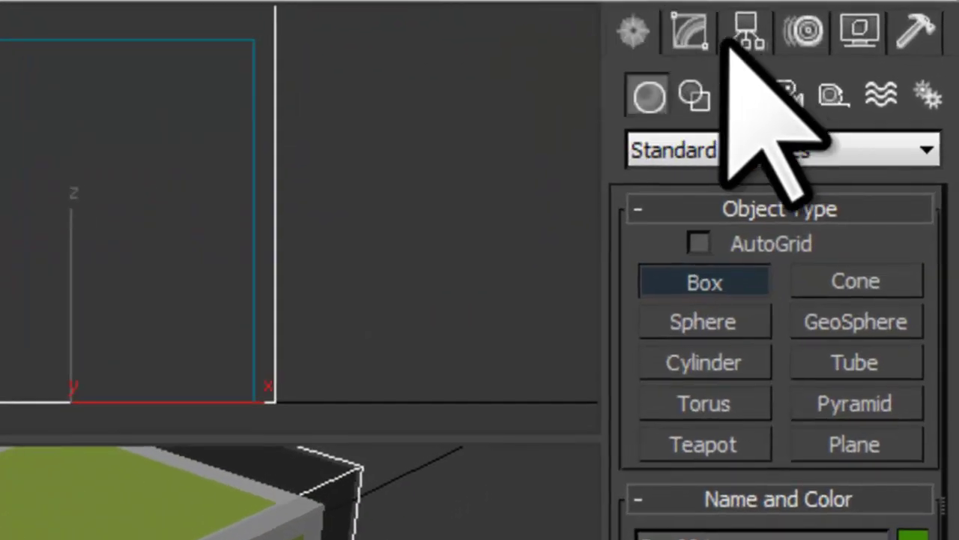
# Step: Rename the enclosing box as bounds
pyautogui.click(691, 32)
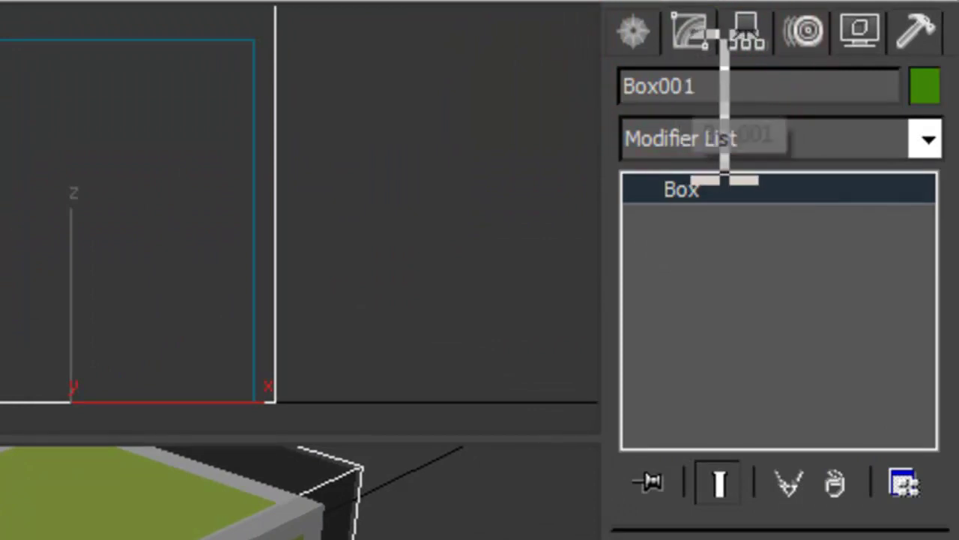
pyautogui.doubleClick(715, 85)
pyautogui.write('bounds')
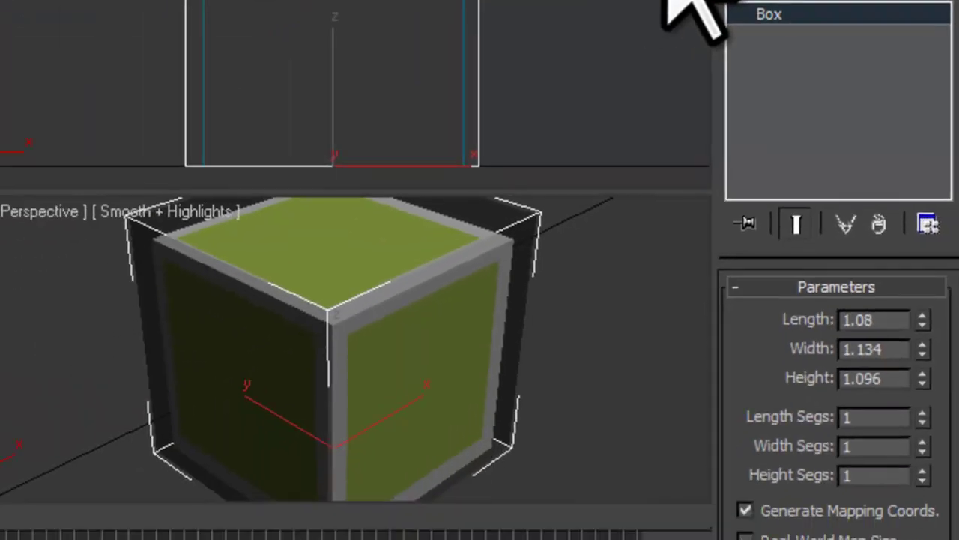
# Step: Freeze the bounds box, then raise the SimpleShape cube about 0.05 along Z so it sits centred inside
pyautogui.click(480, 233)
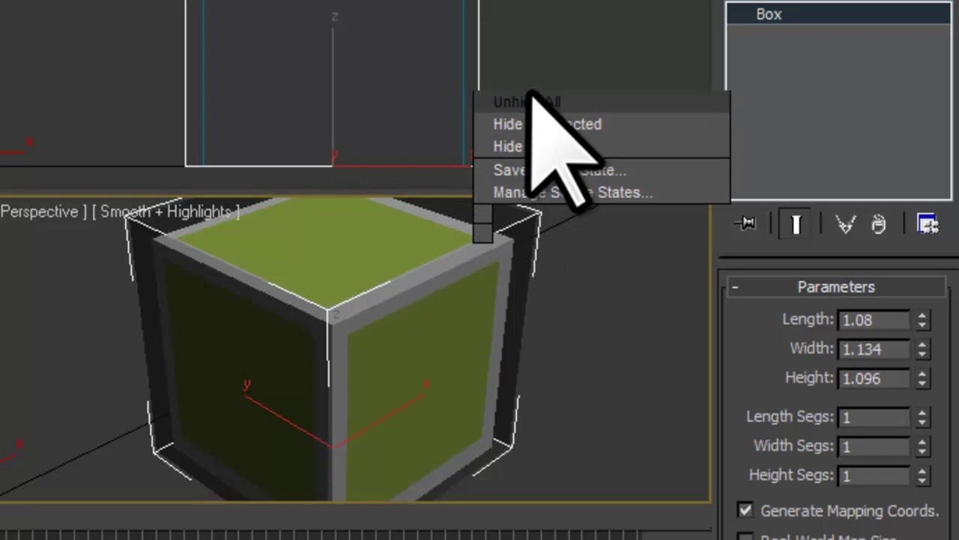
pyautogui.click(537, 54)
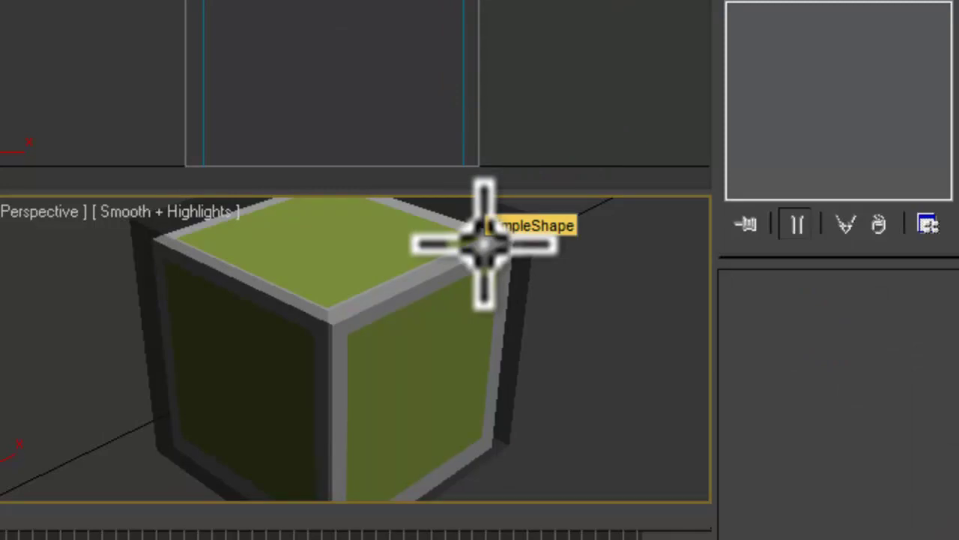
pyautogui.click(483, 242)
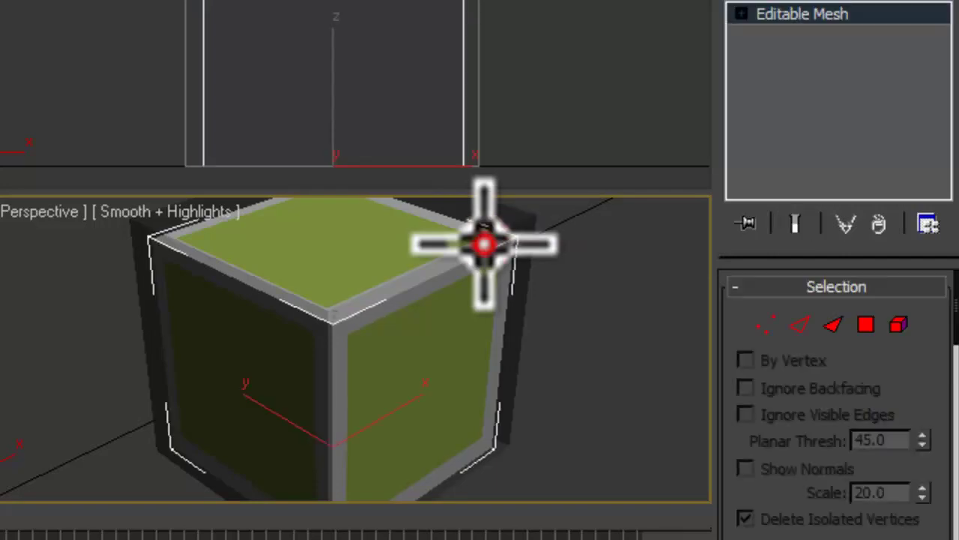
pyautogui.press('w')
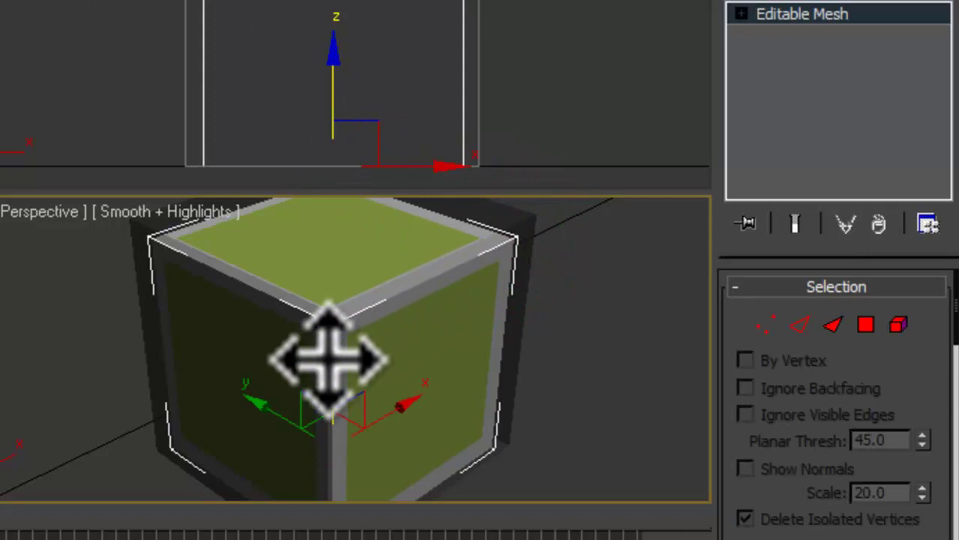
pyautogui.moveTo(332, 353); pyautogui.dragTo(332, 341)
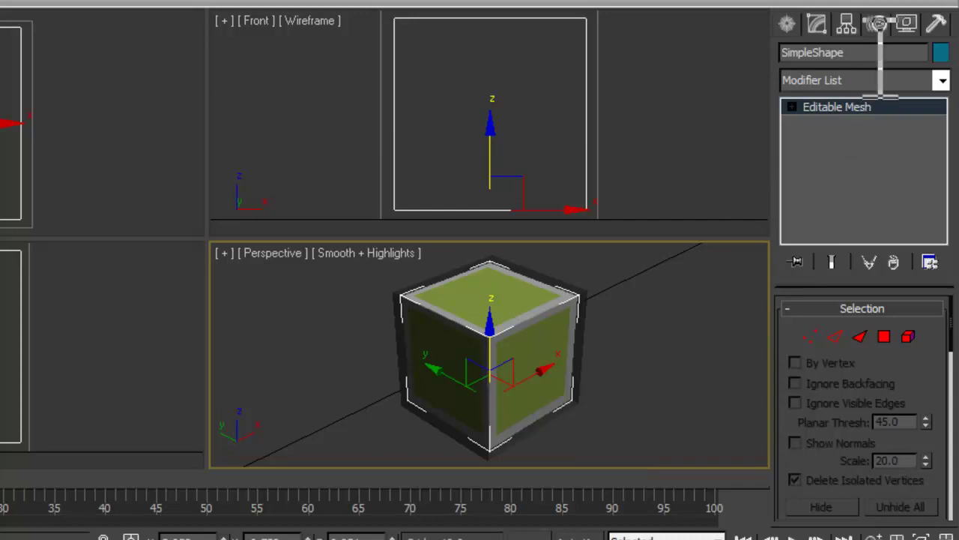
# Step: Use the DTS Exporter Utility to renumber the selected SimpleShape cube with 2
pyautogui.click(936, 22)
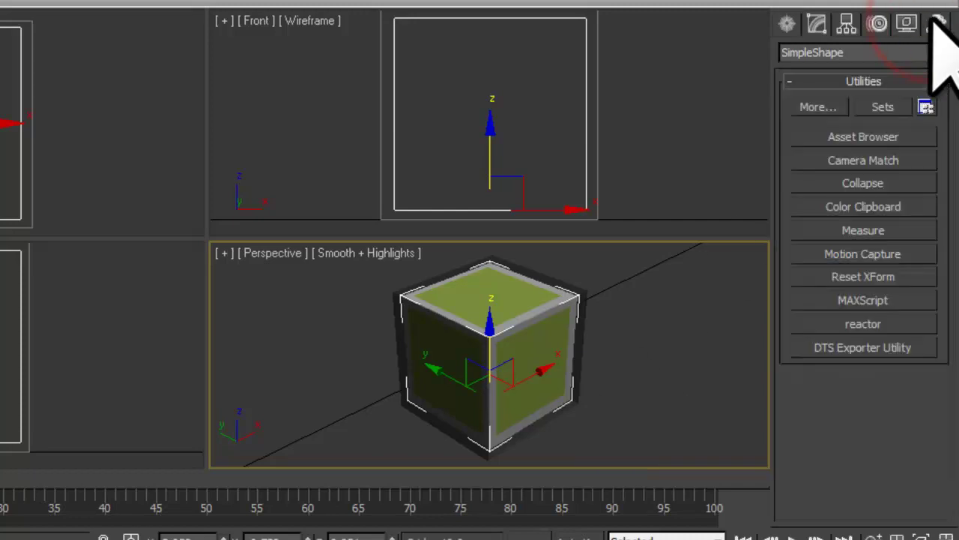
pyautogui.click(824, 348)
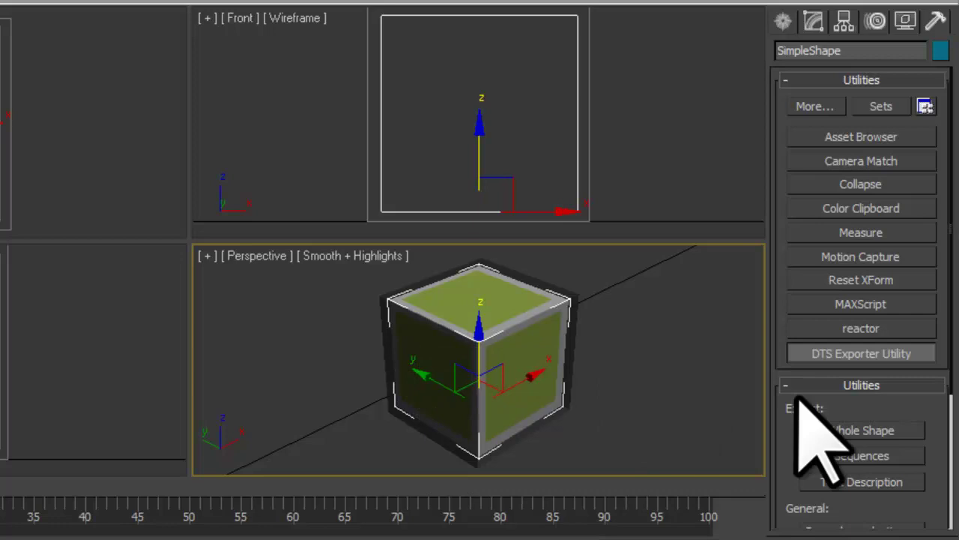
pyautogui.moveTo(928, 469); pyautogui.dragTo(928, 258)
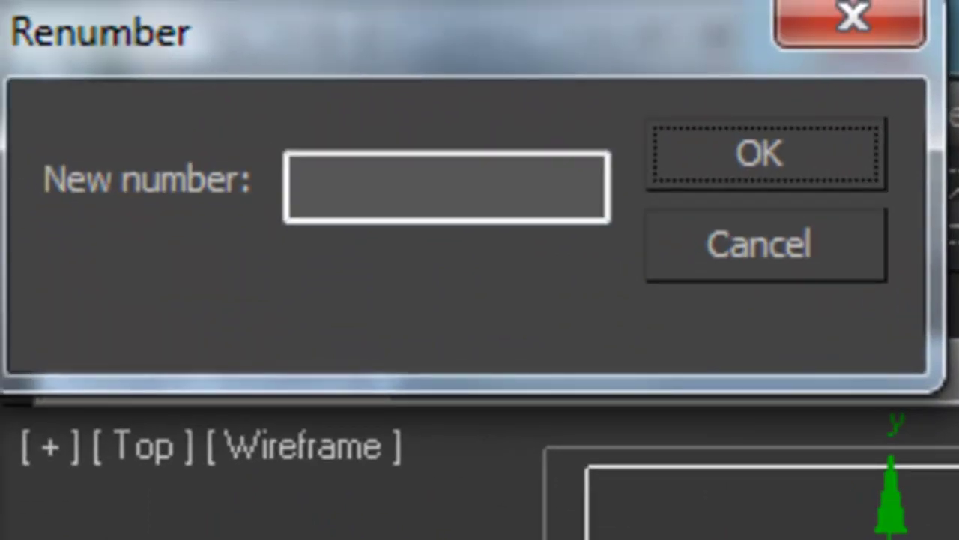
pyautogui.click(505, 184)
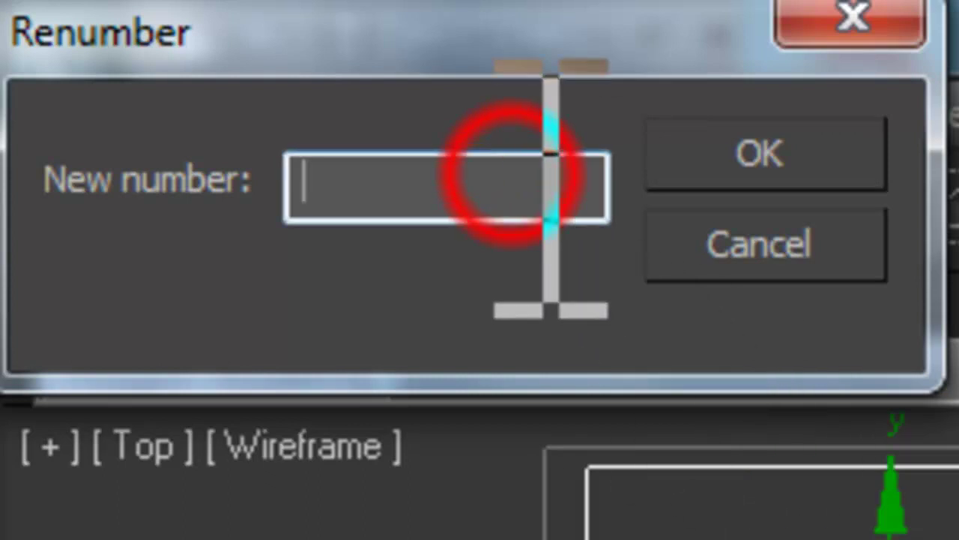
pyautogui.write('2')
pyautogui.click(749, 159)
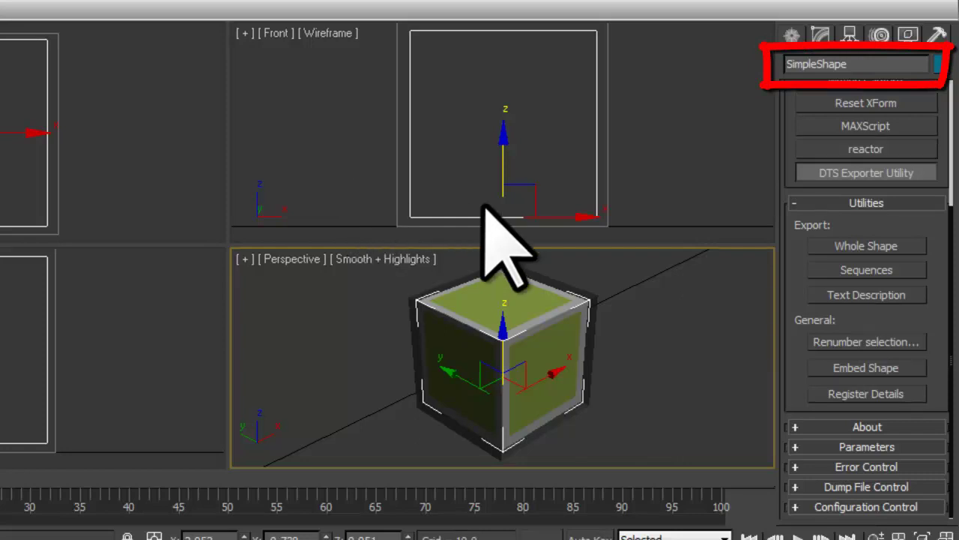
# Step: Embed the renumbered cube as a DTS shape and check its node hierarchy in the Schematic View
pyautogui.click(635, 307)
pyautogui.click(522, 321)
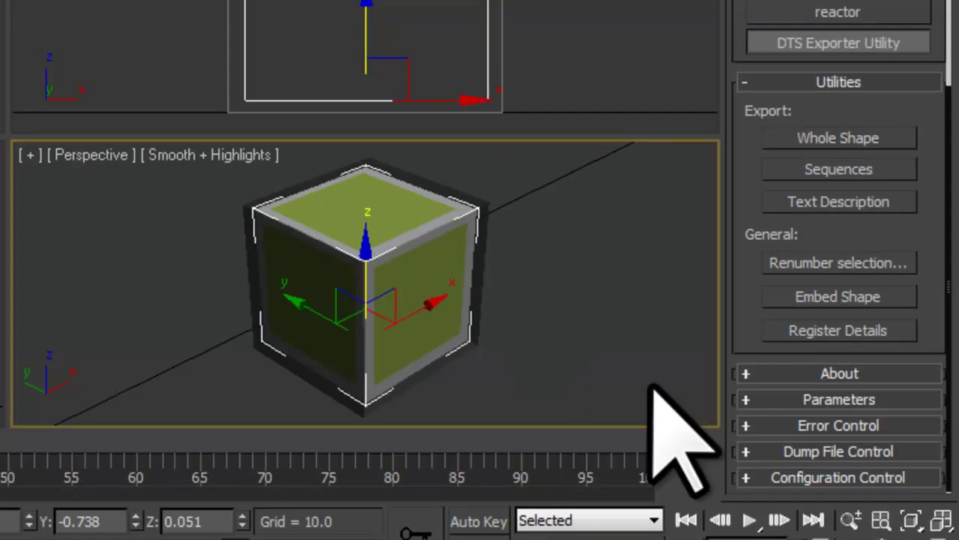
pyautogui.click(825, 294)
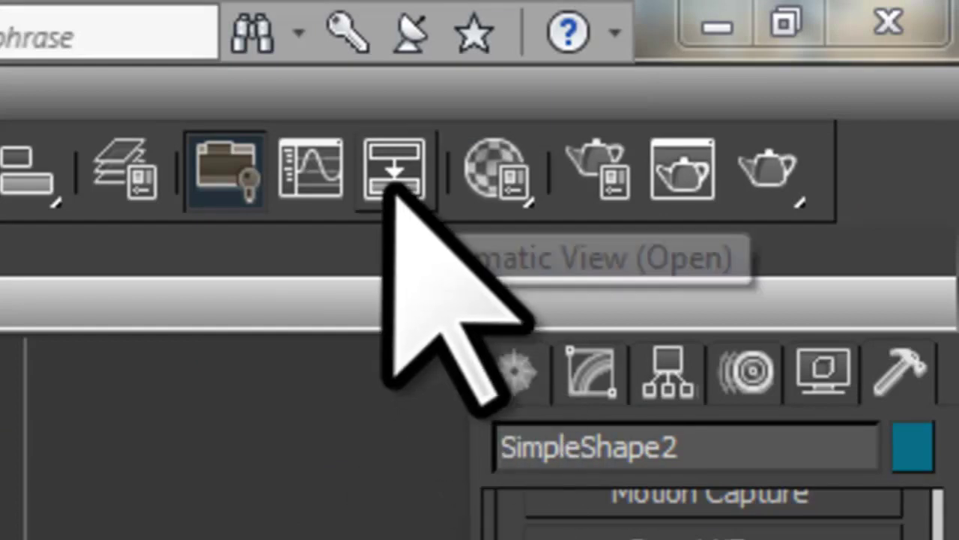
pyautogui.click(391, 178)
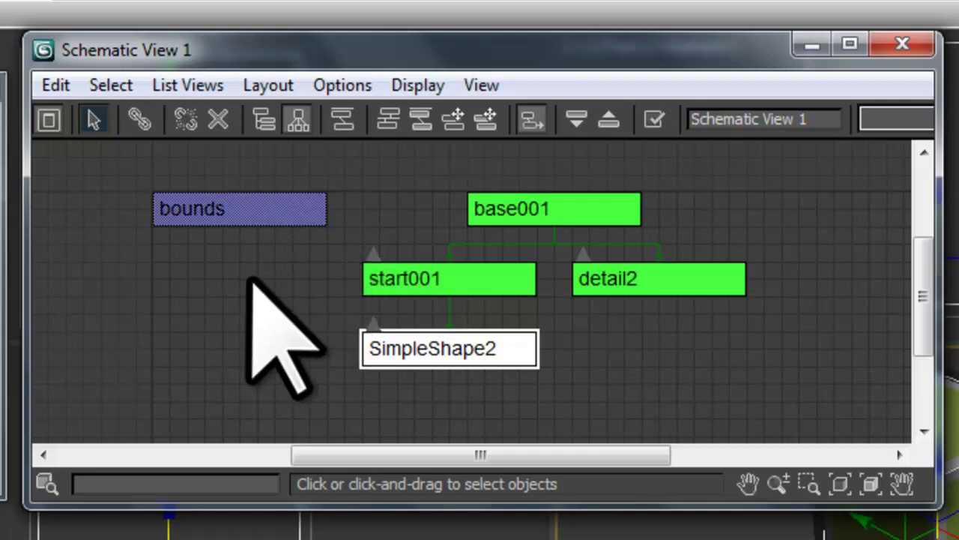
pyautogui.click(903, 44)
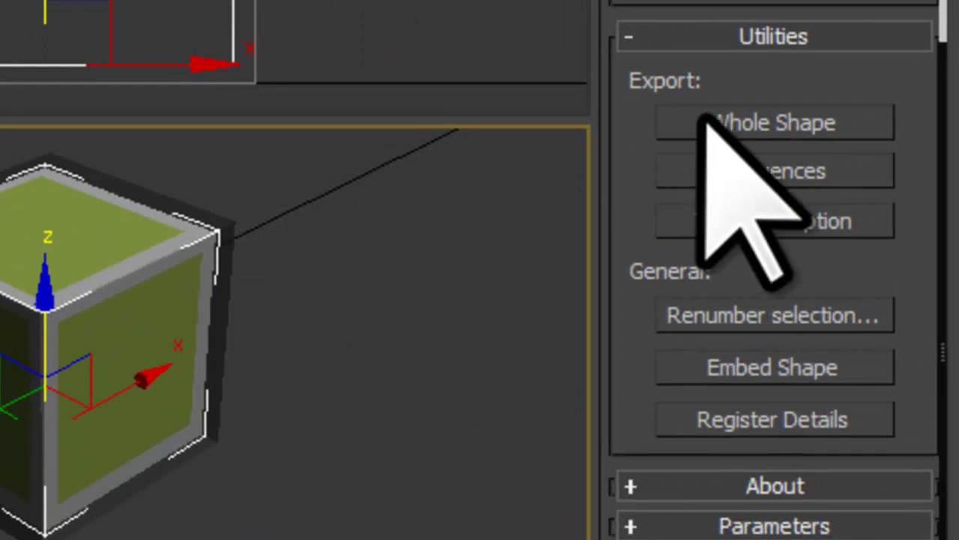
# Step: Export the whole shape as a Torque DTS file named SimpleShape in the scenes/test/simpleshape folder
pyautogui.click(708, 122)
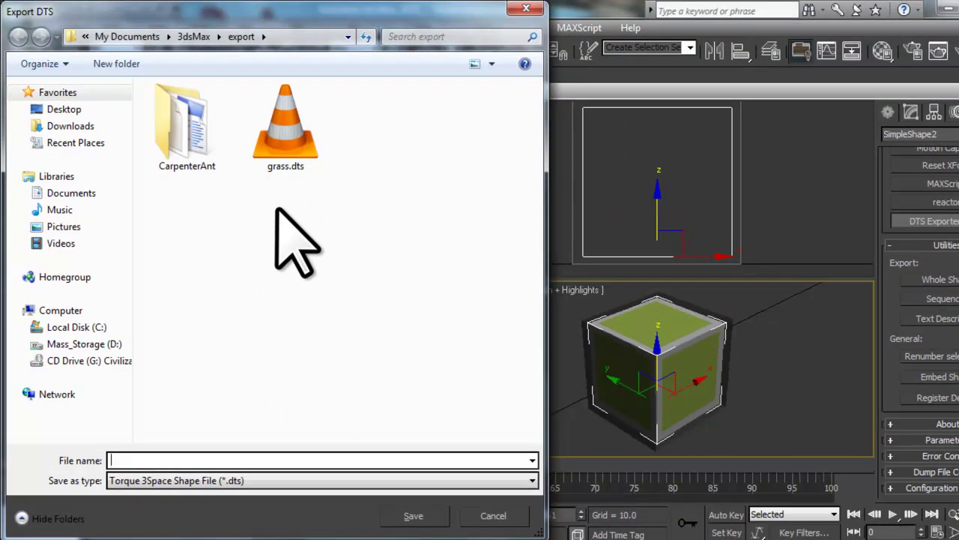
pyautogui.click(197, 36)
pyautogui.doubleClick(180, 327)
pyautogui.doubleClick(184, 324)
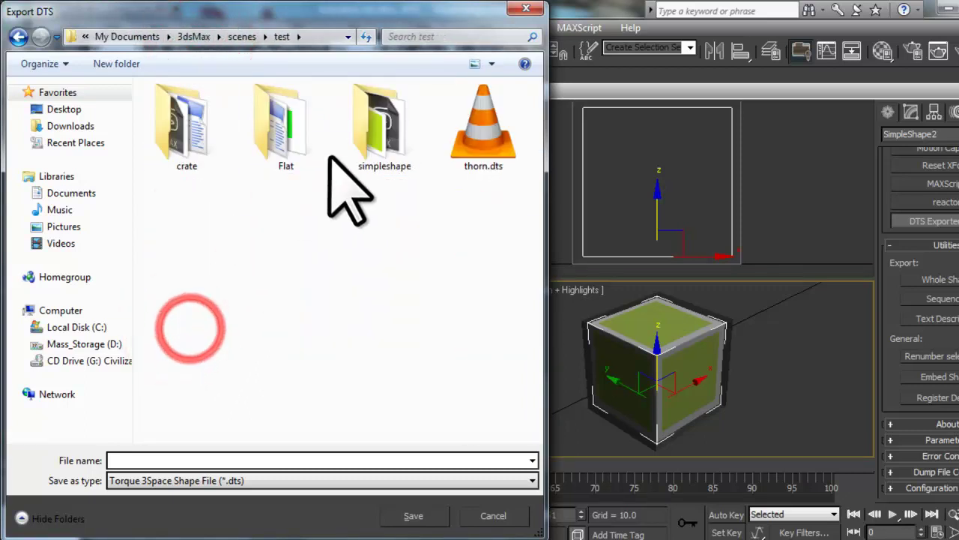
pyautogui.doubleClick(381, 134)
pyautogui.click(197, 460)
pyautogui.write('Simpo')
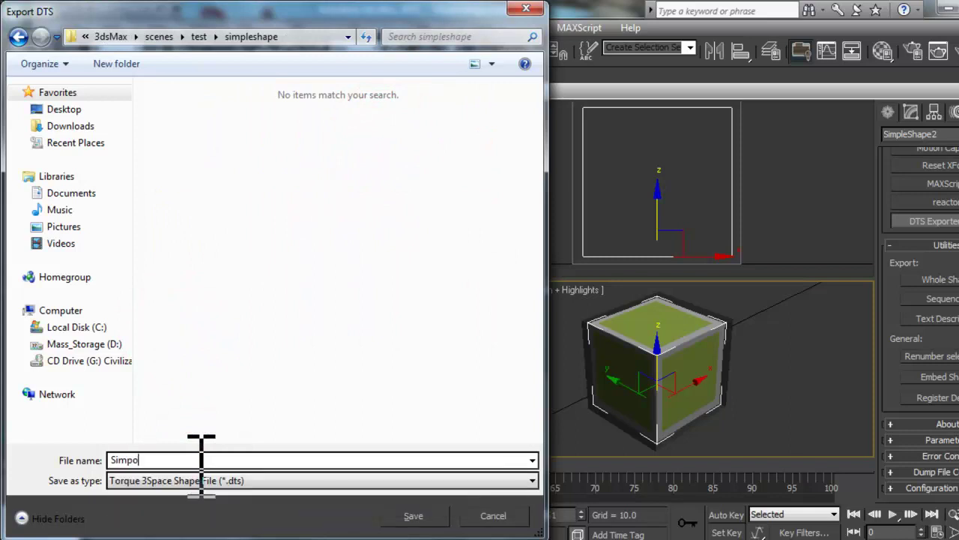
pyautogui.press('BackSpace')
pyautogui.write('leShape')
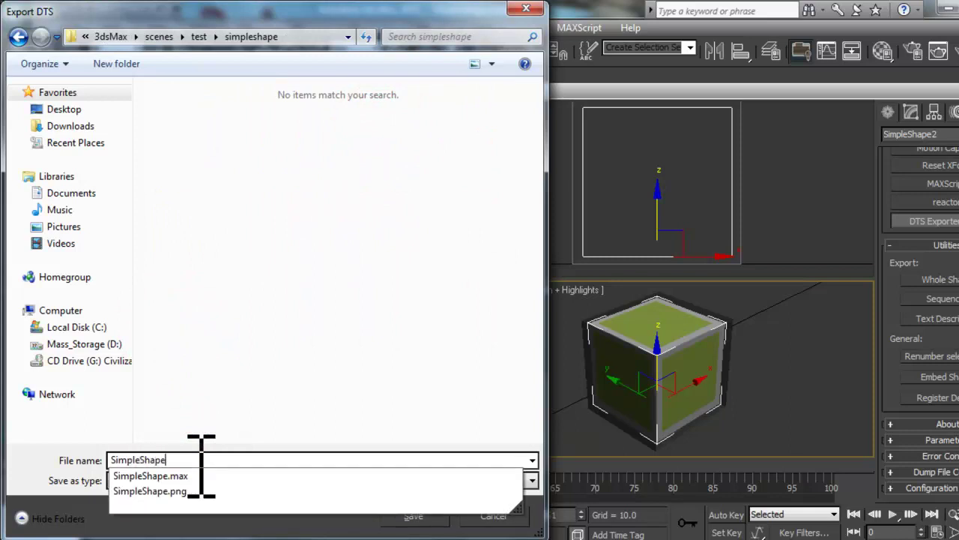
pyautogui.click(327, 522)
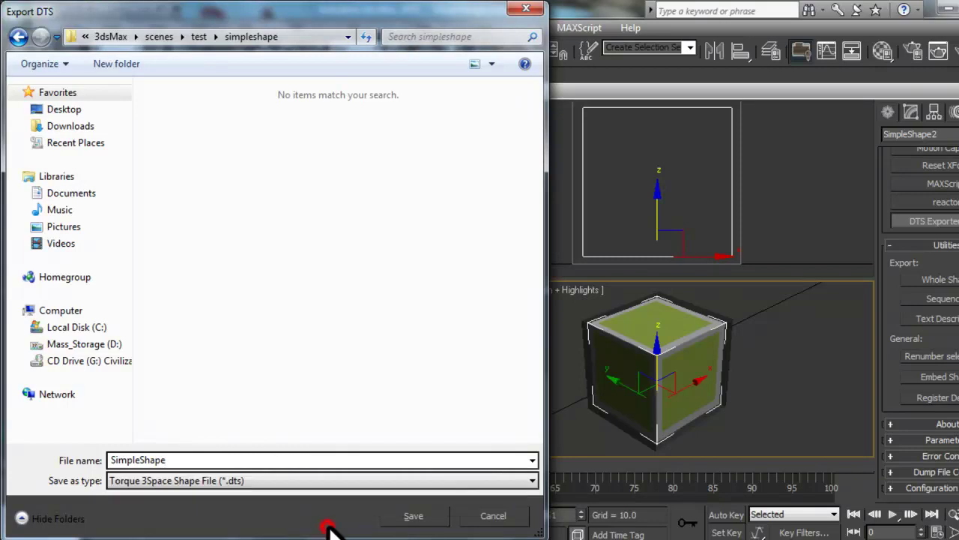
pyautogui.click(415, 517)
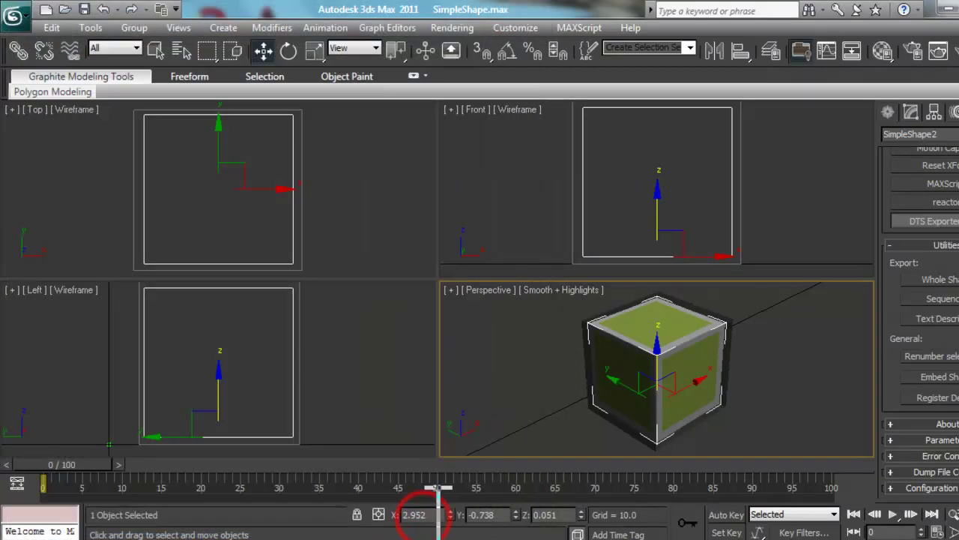
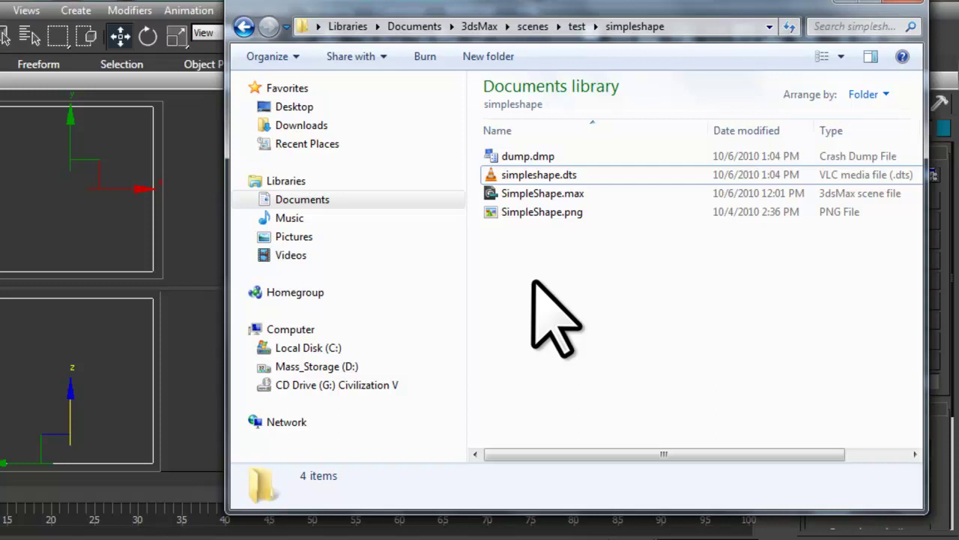
# Step: Copy the exported simpleshape.dts and the SimpleShape.png texture from the simpleshape folder
pyautogui.click(547, 176)
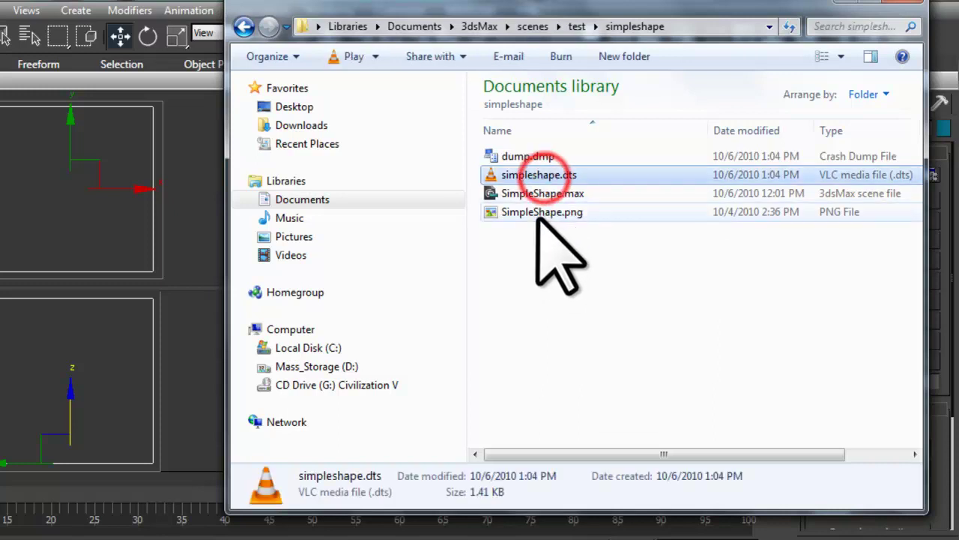
pyautogui.keyDown('ctrl'); pyautogui.click(538, 212); pyautogui.keyUp('ctrl')
pyautogui.rightClick(545, 172)
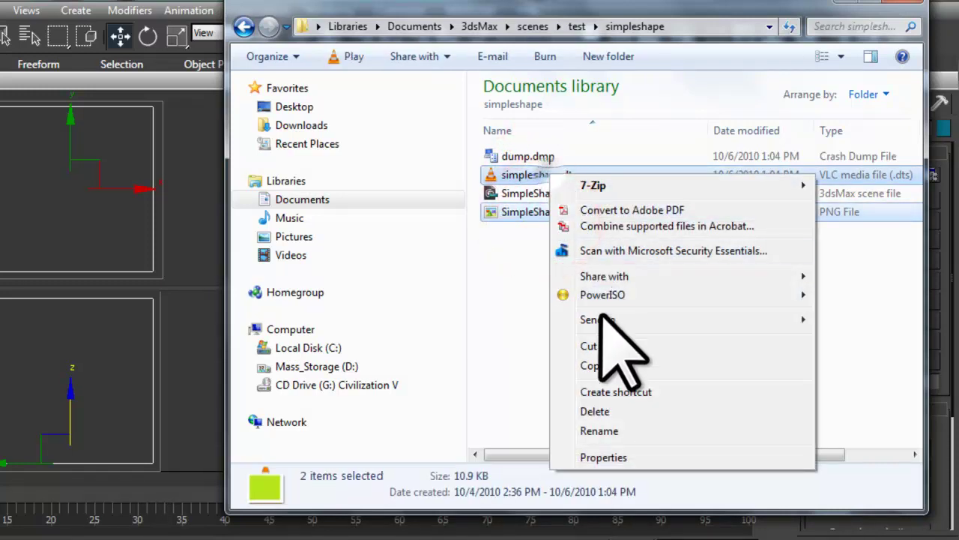
pyautogui.click(596, 367)
# Step: Create a SimpleShape folder in the temp project's game/art/shapes folder and paste the copied files into it
pyautogui.moveTo(233, 534)
pyautogui.click(111, 510)
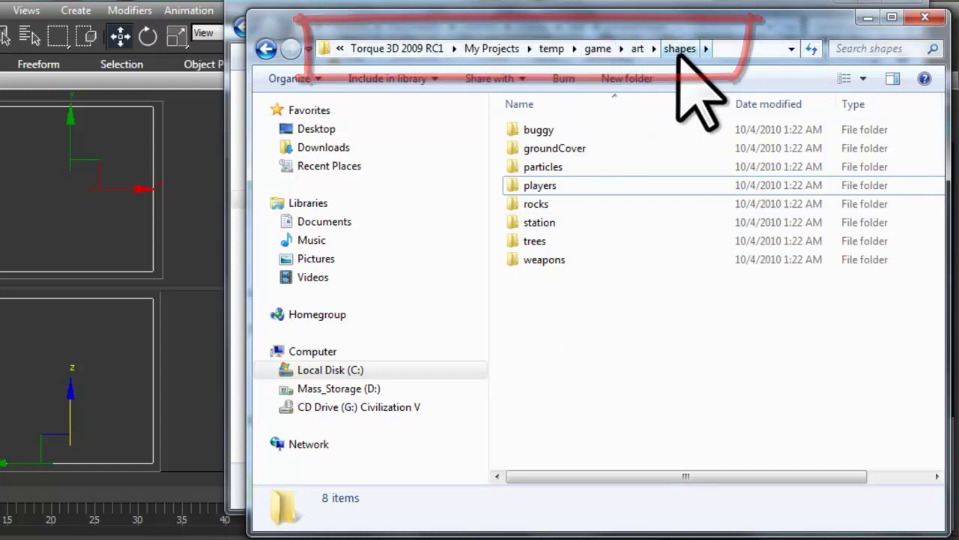
pyautogui.rightClick(590, 292)
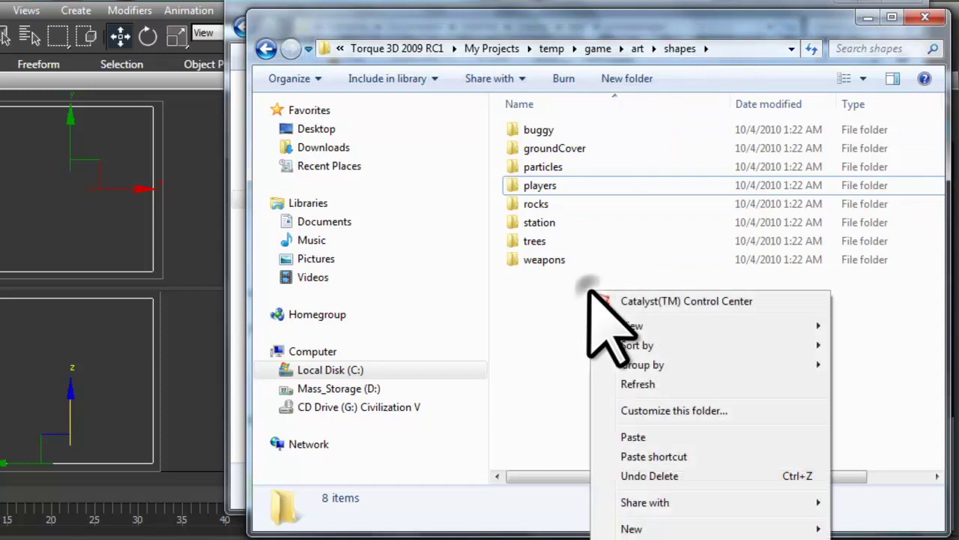
pyautogui.click(640, 529)
pyautogui.click(437, 303)
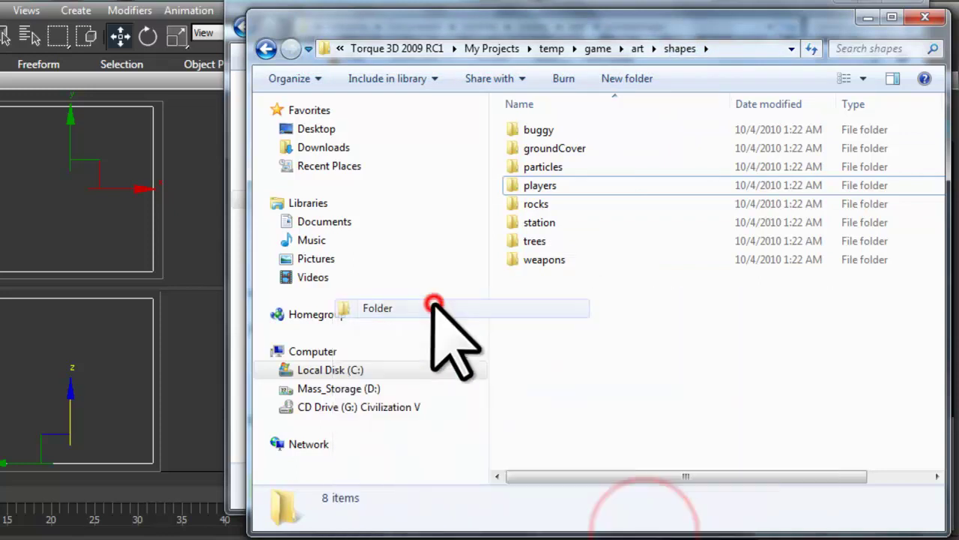
pyautogui.write('SimpleShape')
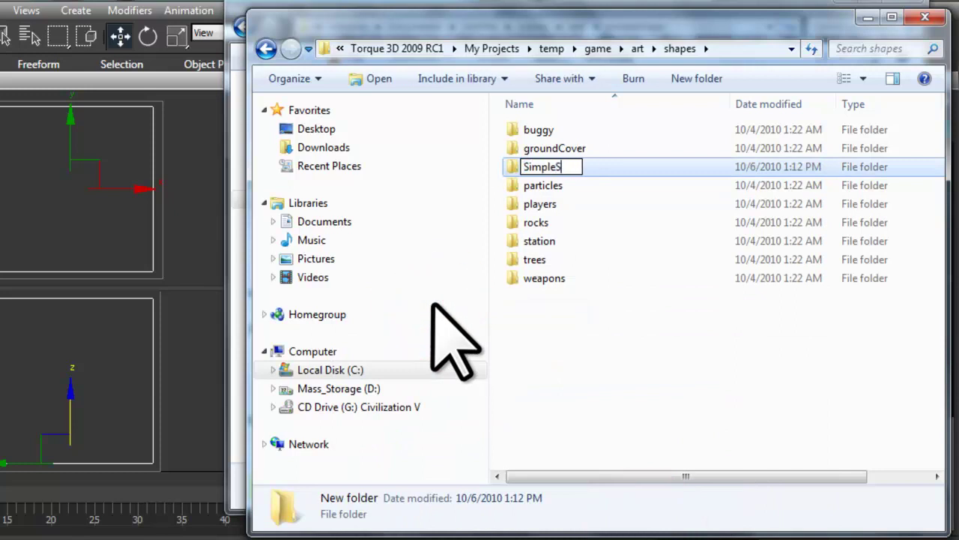
pyautogui.press('Return')
pyautogui.press('Return')
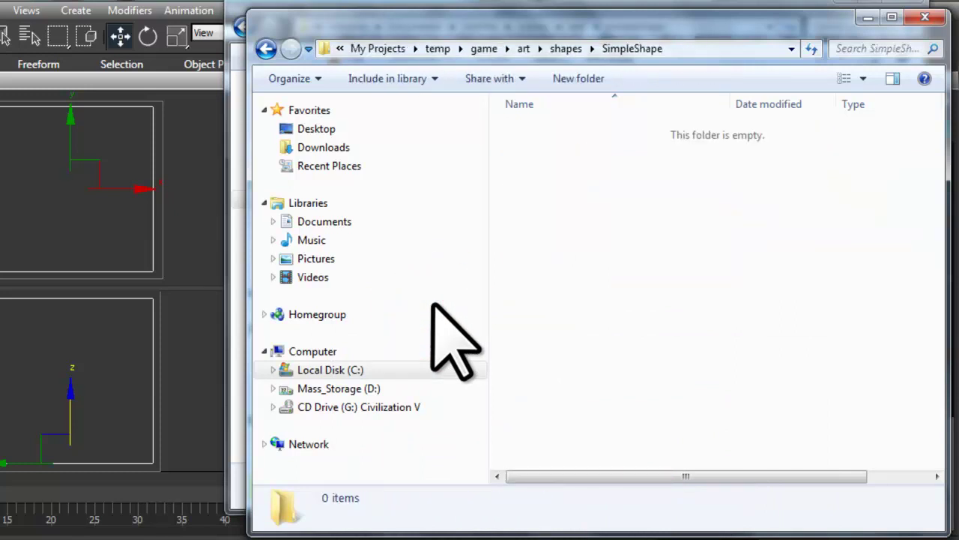
pyautogui.rightClick(532, 235)
pyautogui.click(585, 386)
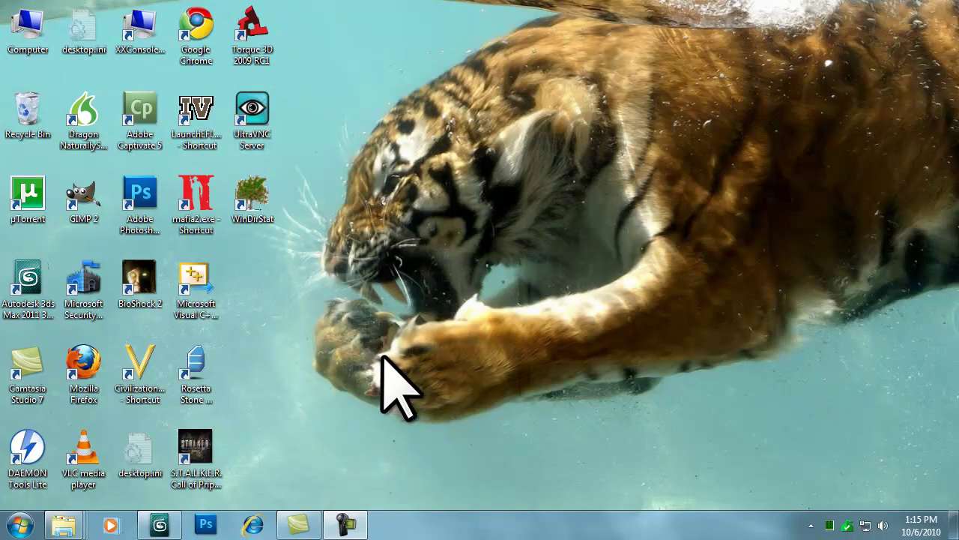
# Step: Launch the Torque 3D Toolbox and open the temp project's newMission level in the World Editor
pyautogui.doubleClick(249, 32)
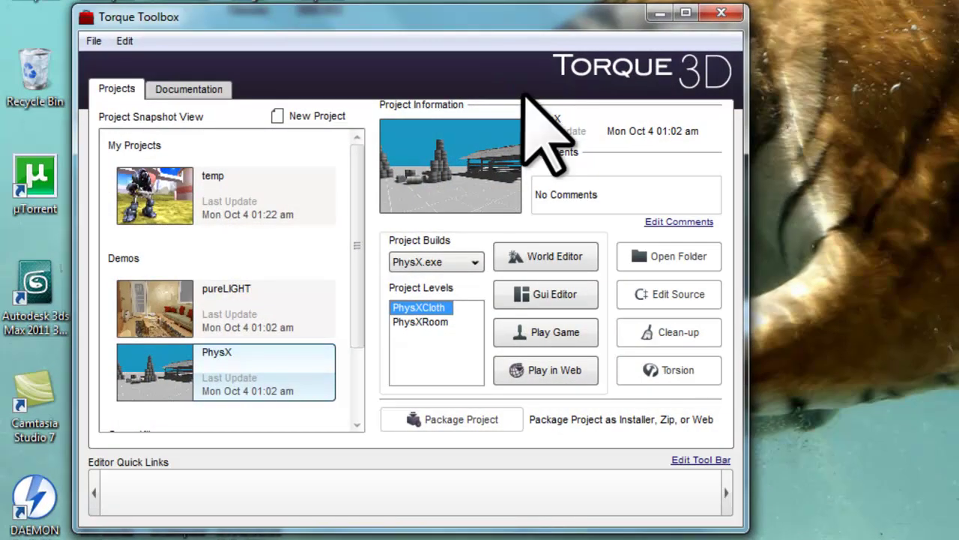
pyautogui.click(228, 201)
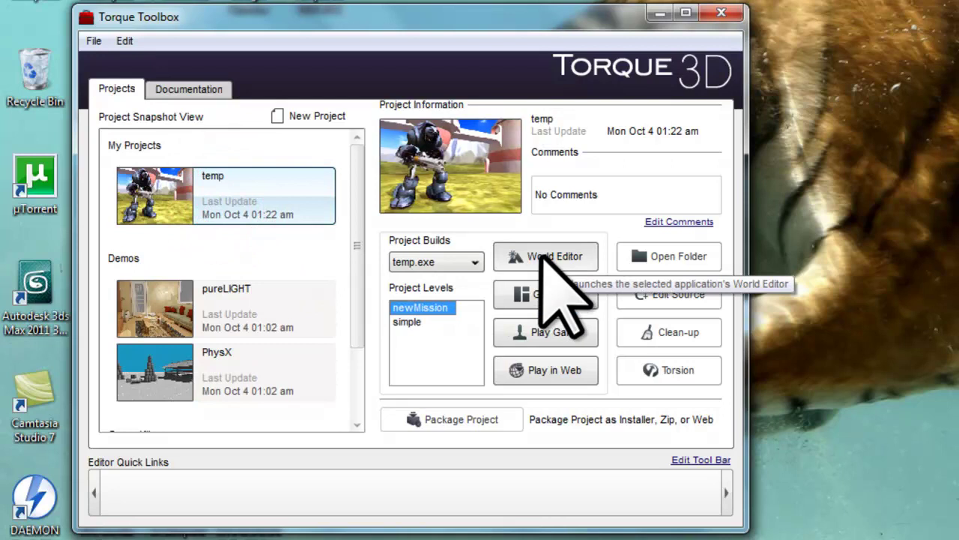
pyautogui.click(546, 257)
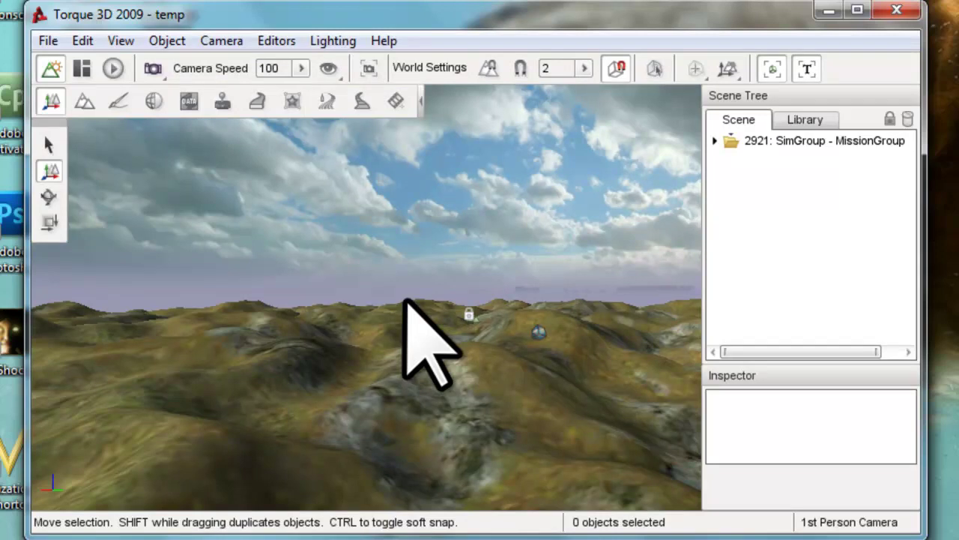
# Step: Add the simpleshape mesh from art/shapes/SimpleShape in the mesh library to the level
pyautogui.click(791, 122)
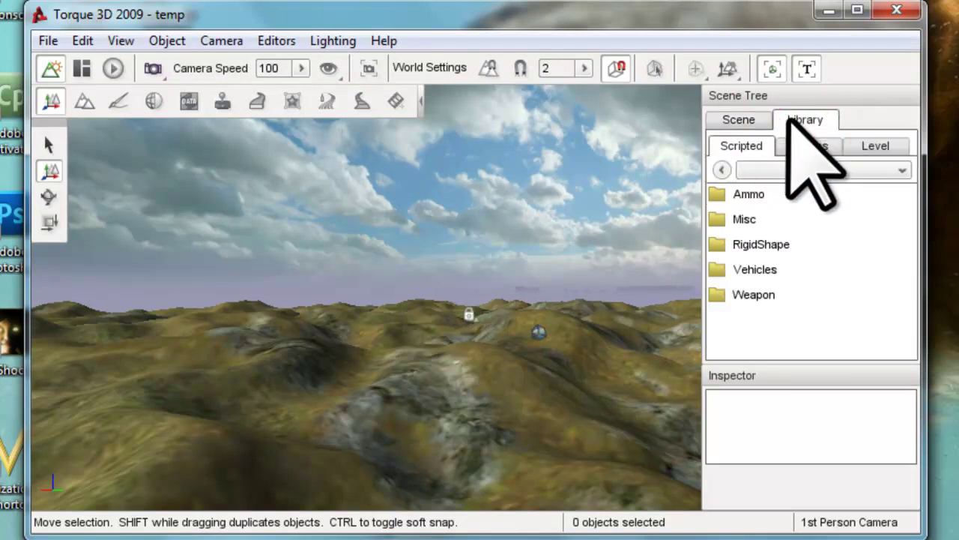
pyautogui.click(802, 147)
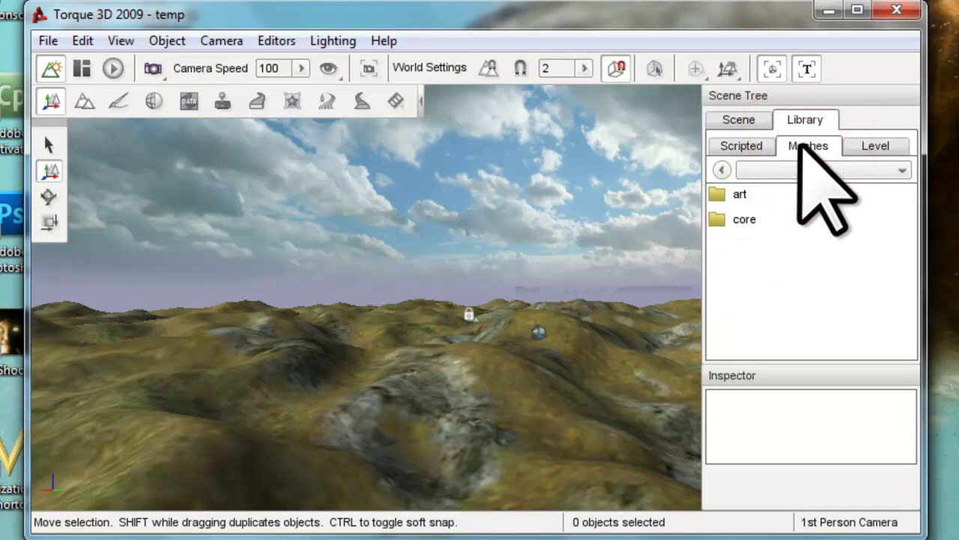
pyautogui.doubleClick(730, 196)
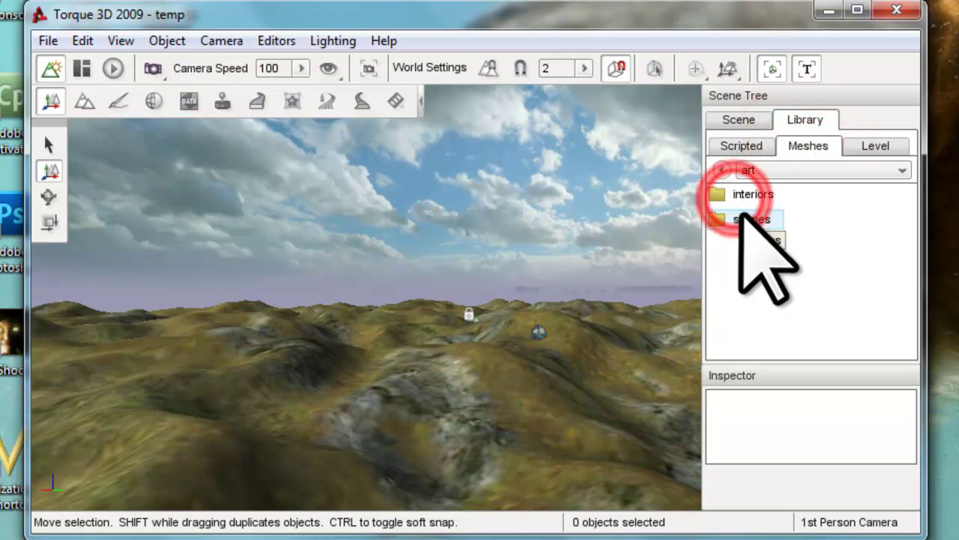
pyautogui.doubleClick(747, 218)
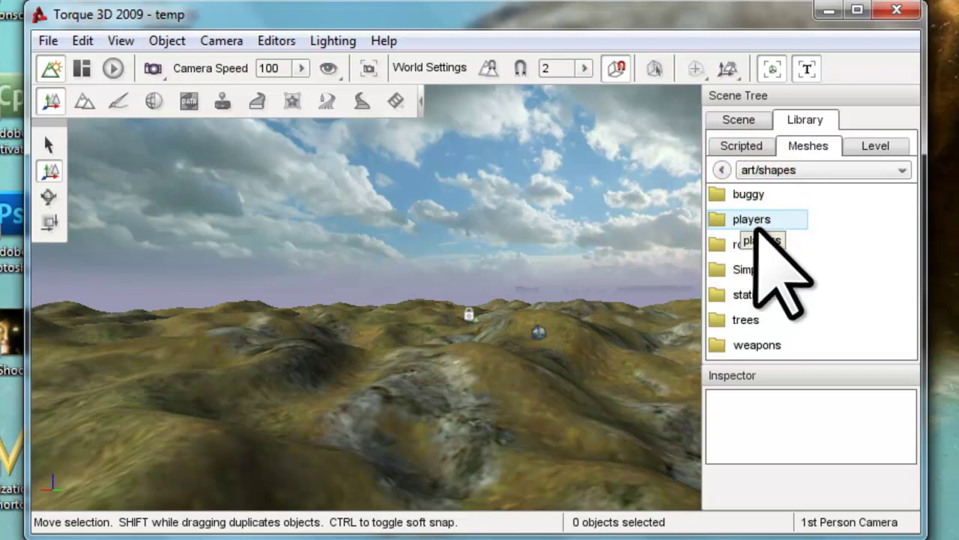
pyautogui.click(781, 270)
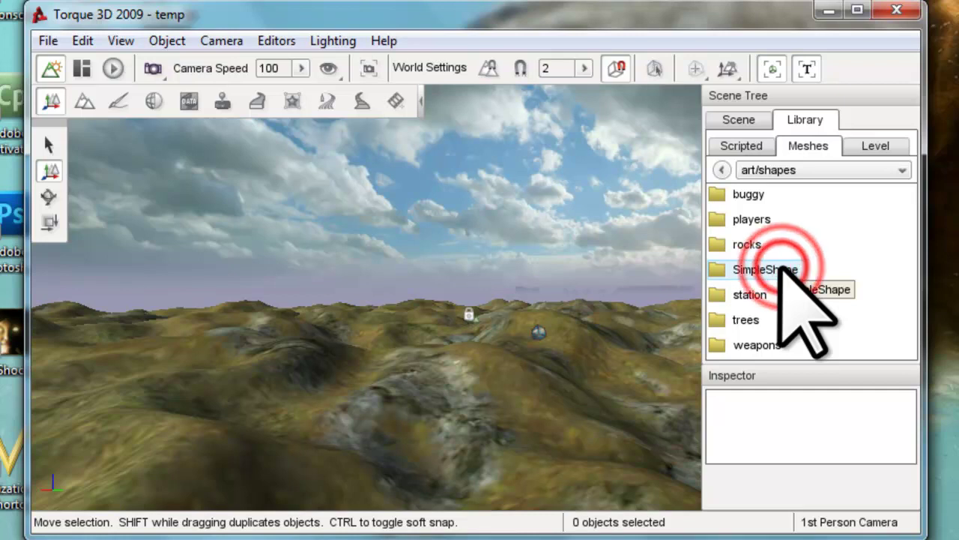
pyautogui.doubleClick(725, 270)
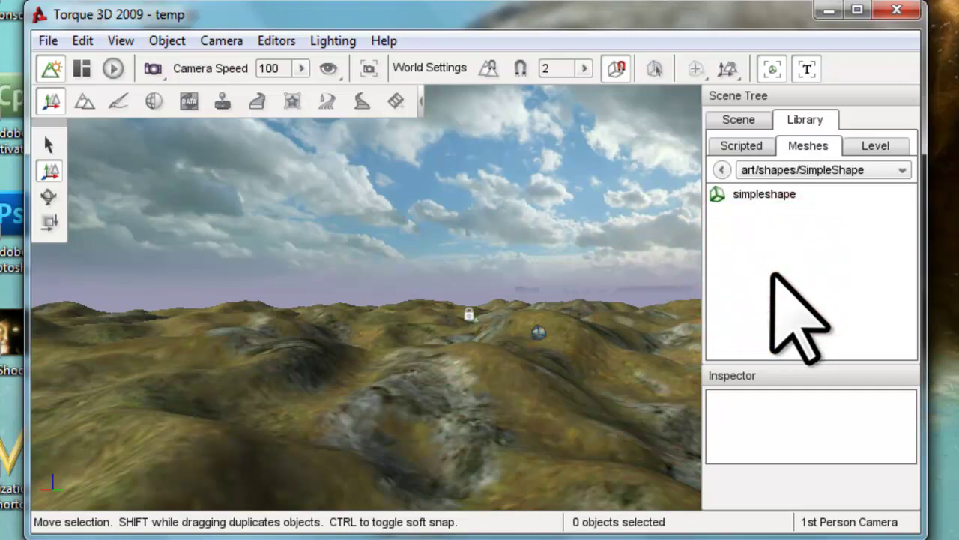
pyautogui.click(752, 198)
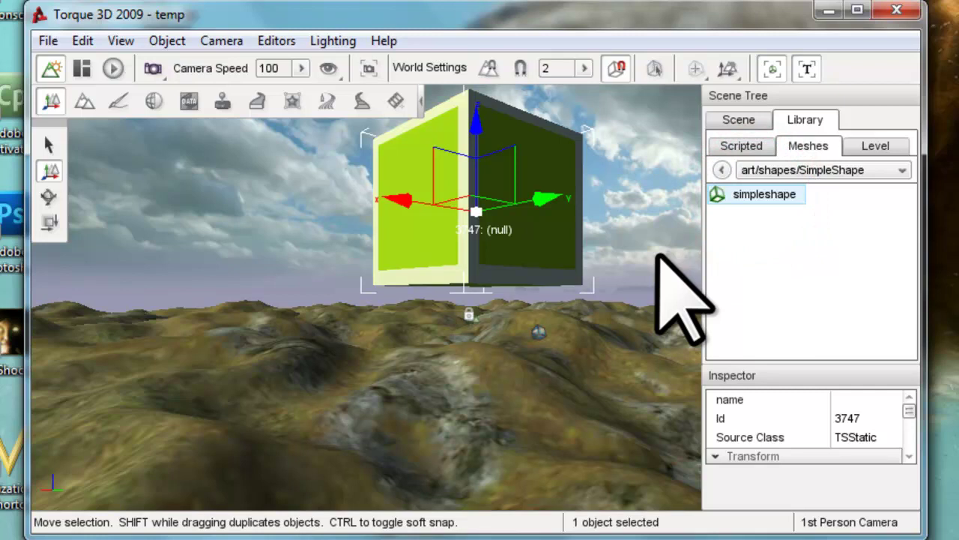
pyautogui.press('f')
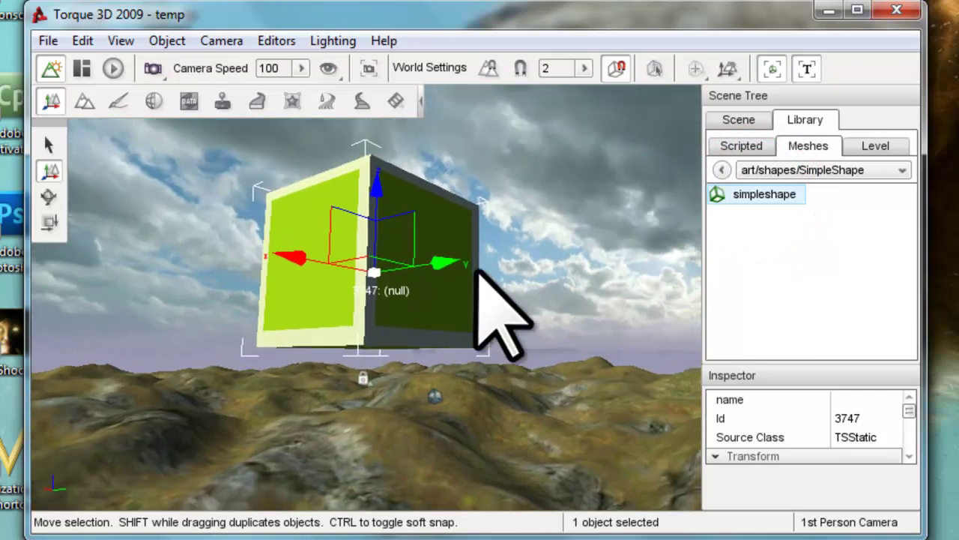